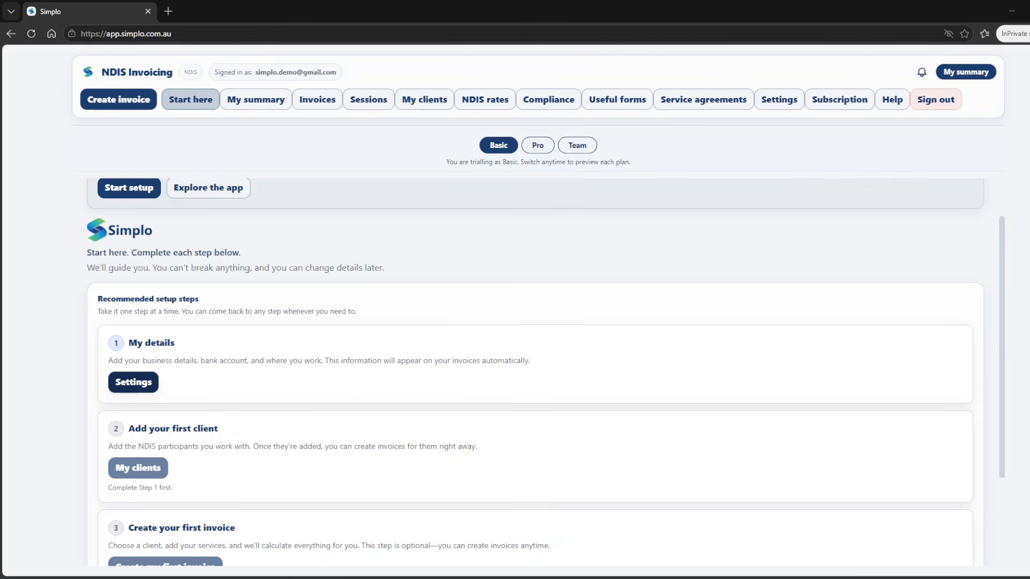
# Step: Open the Settings form under step 1, My details, to enter business details
pyautogui.click(133, 382)
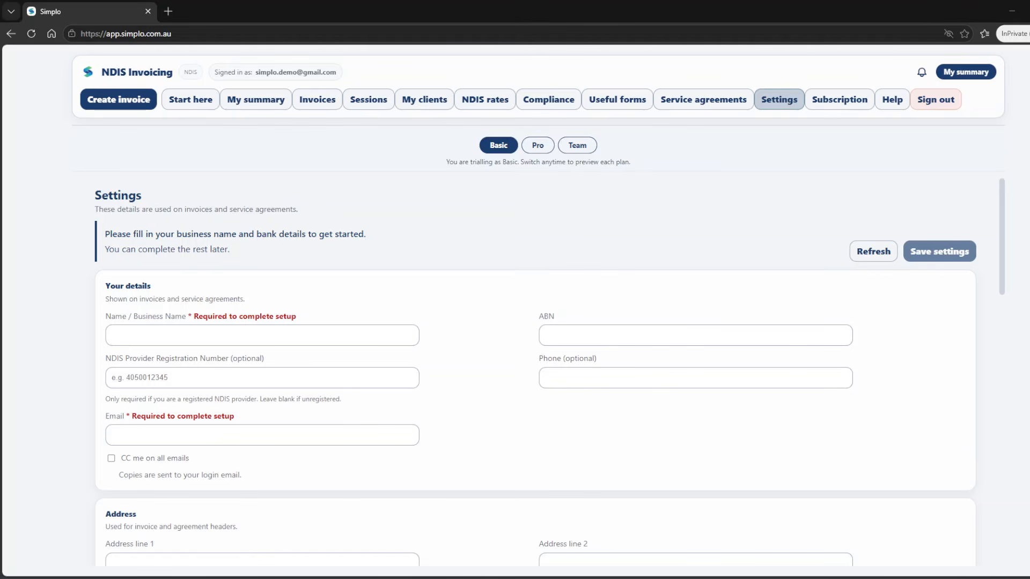
# Step: Enter the business name, ABN and contact email, and tick 'CC me on all emails'
pyautogui.click(262, 335)
pyautogui.write('Jane Smith')
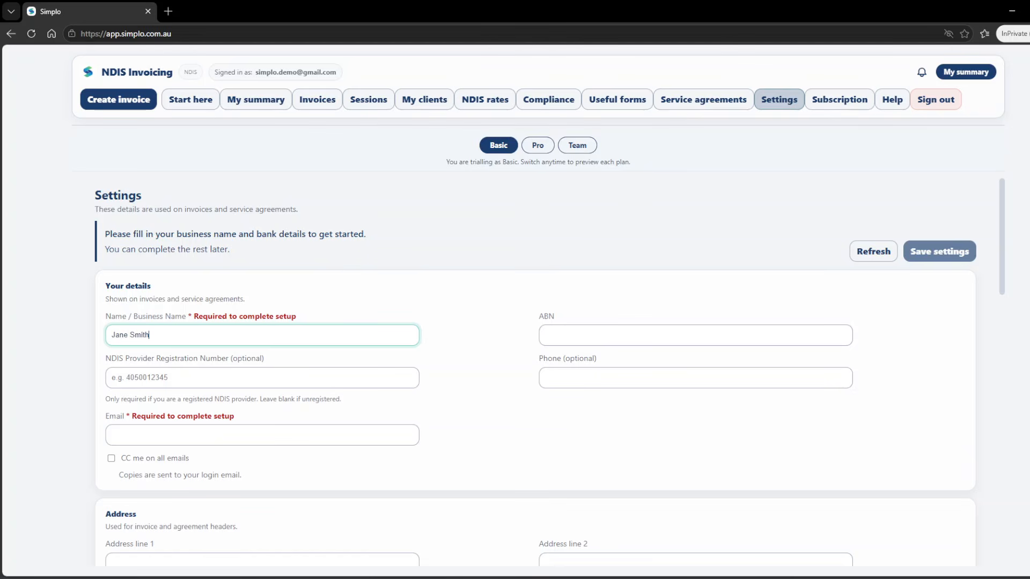
pyautogui.hotkey('alt', 'Tab')
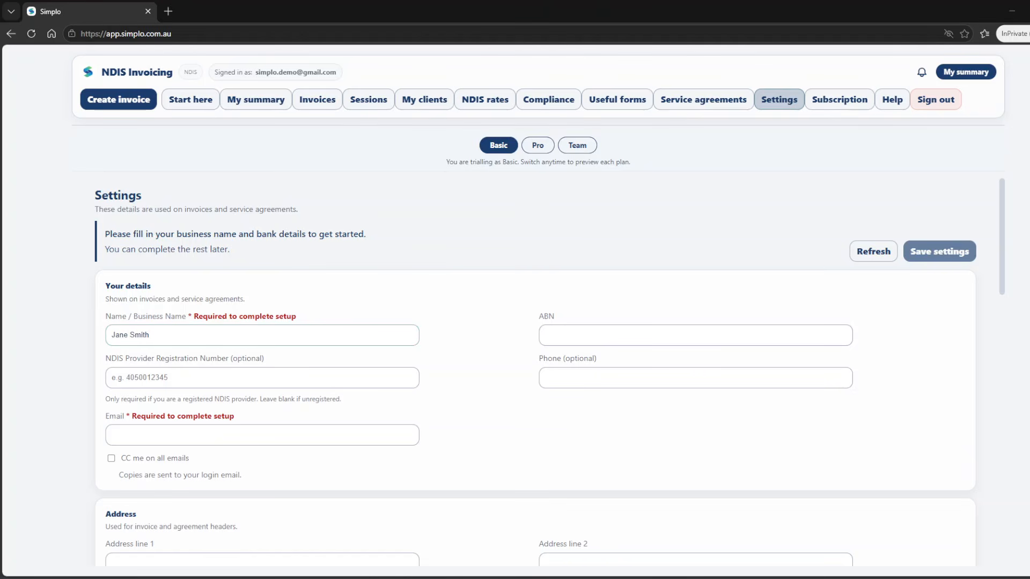
pyautogui.click(695, 335)
pyautogui.hotkey('ctrl', 'v')
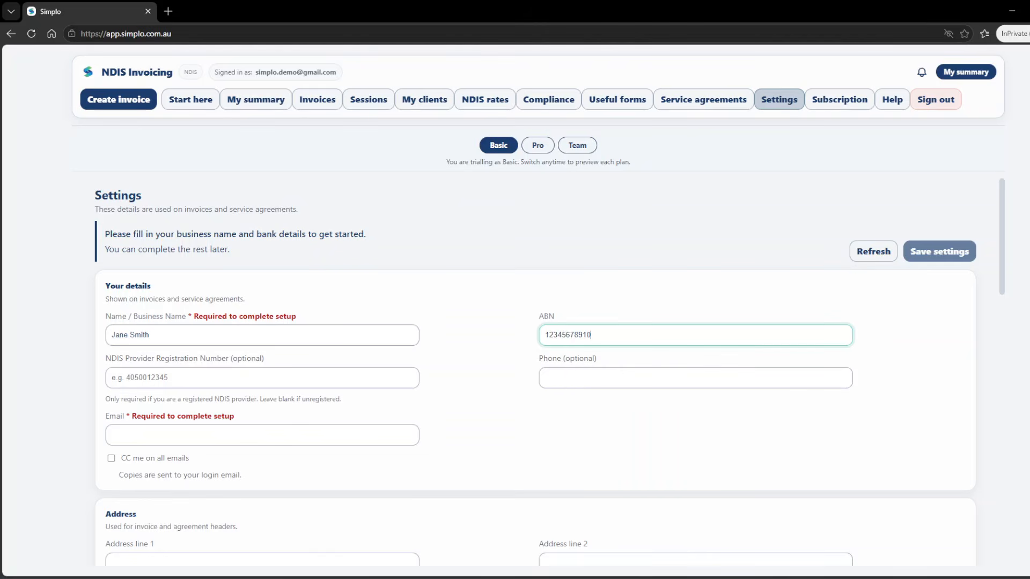
pyautogui.hotkey('alt', 'Tab')
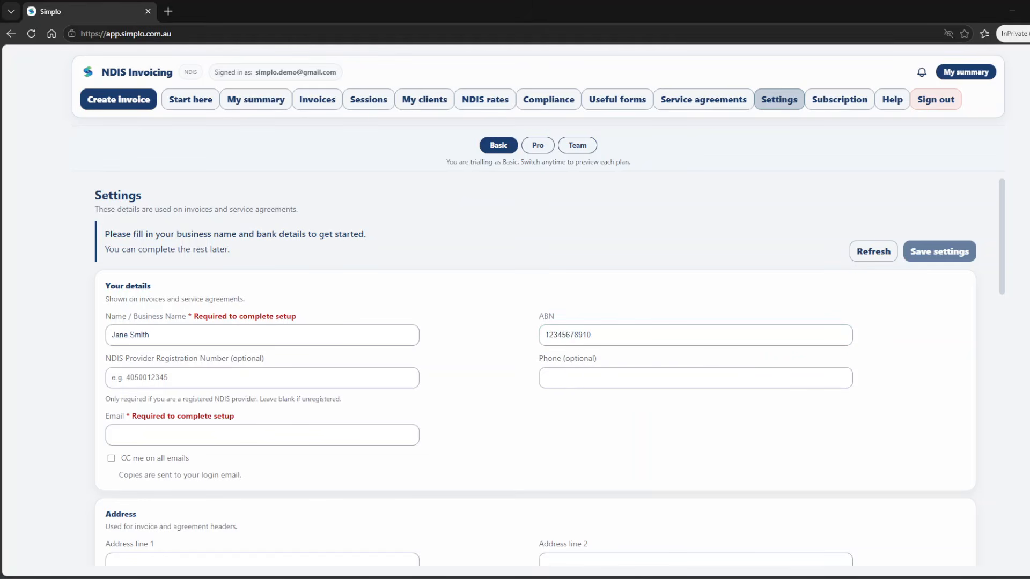
pyautogui.click(262, 435)
pyautogui.hotkey('ctrl', 'v')
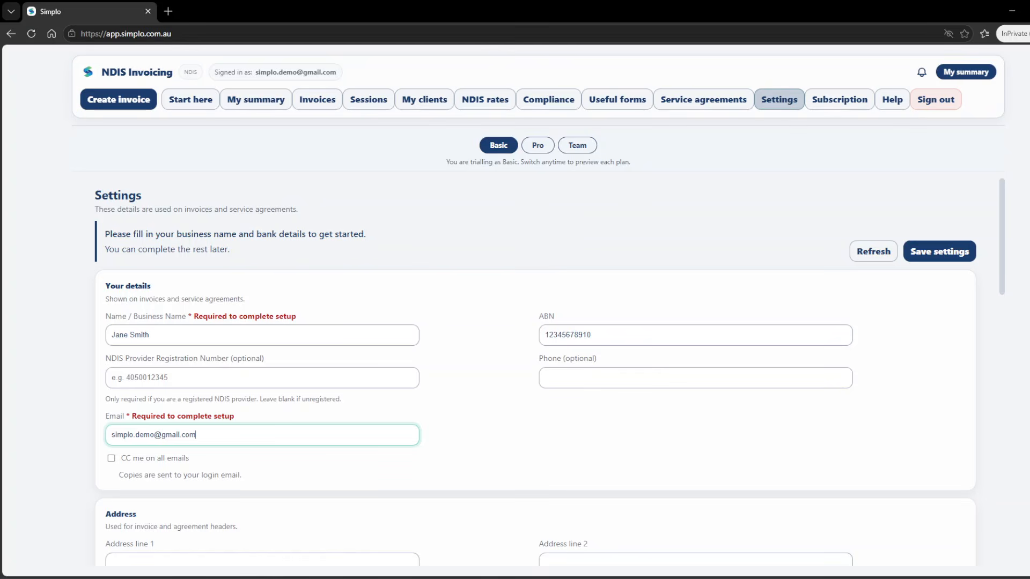
pyautogui.hotkey('alt', 'Tab')
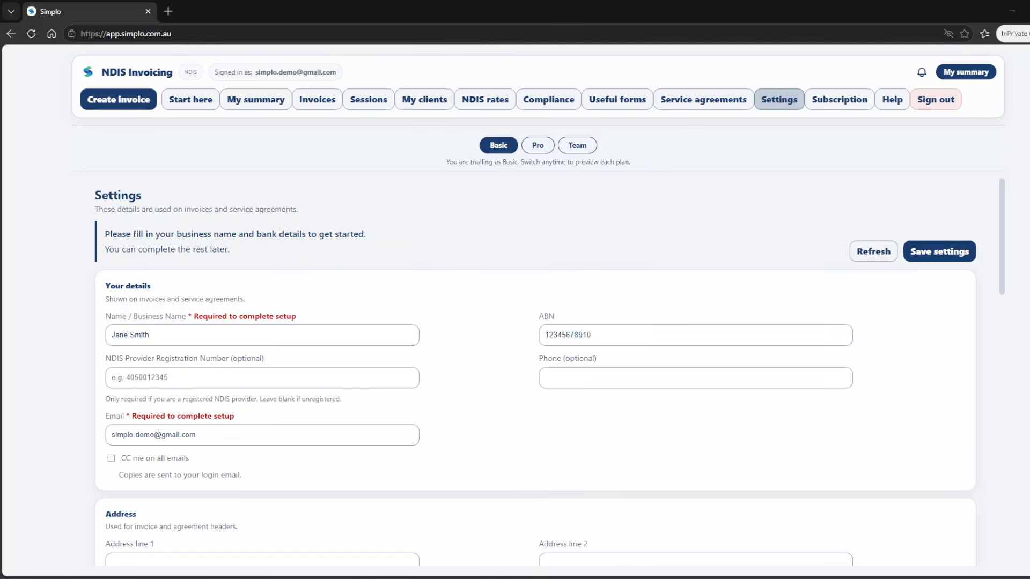
pyautogui.click(111, 458)
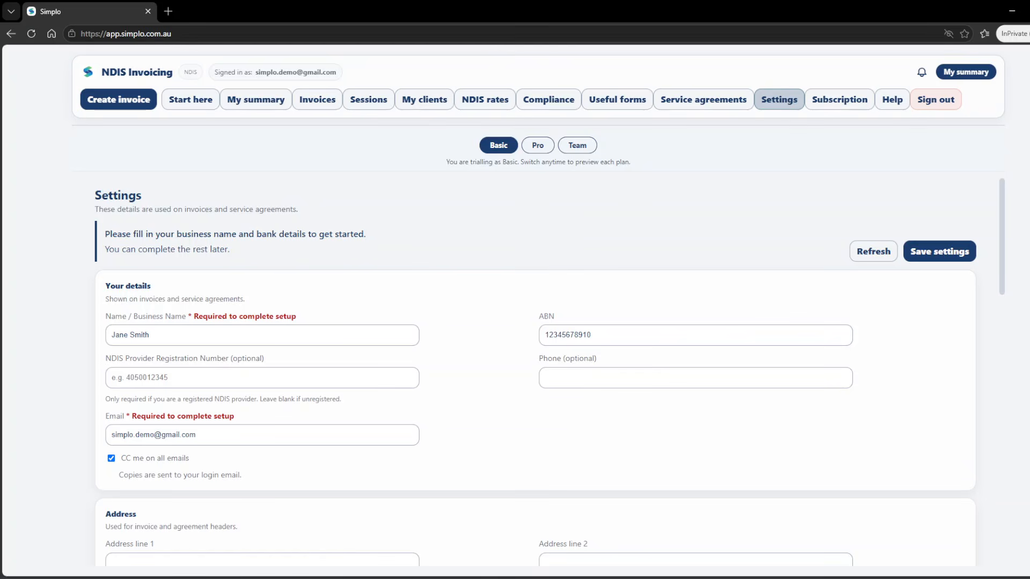
# Step: Fill in the bank account name, BSB and account number
pyautogui.scroll(-5, 535, 372)
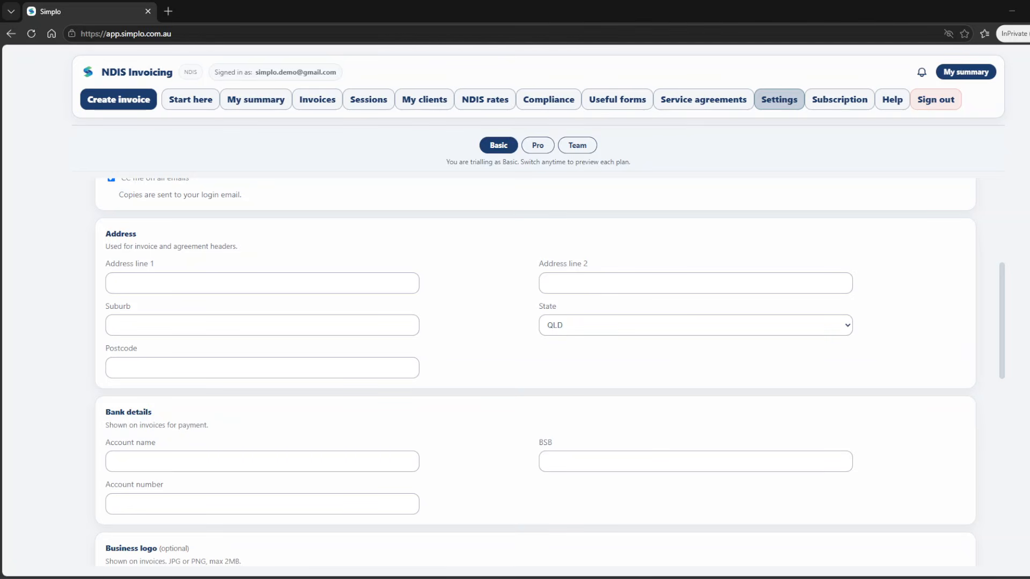
pyautogui.click(262, 461)
pyautogui.write('Jane Smith')
pyautogui.click(695, 461)
pyautogui.write('083321')
pyautogui.click(262, 504)
pyautogui.write('987654321')
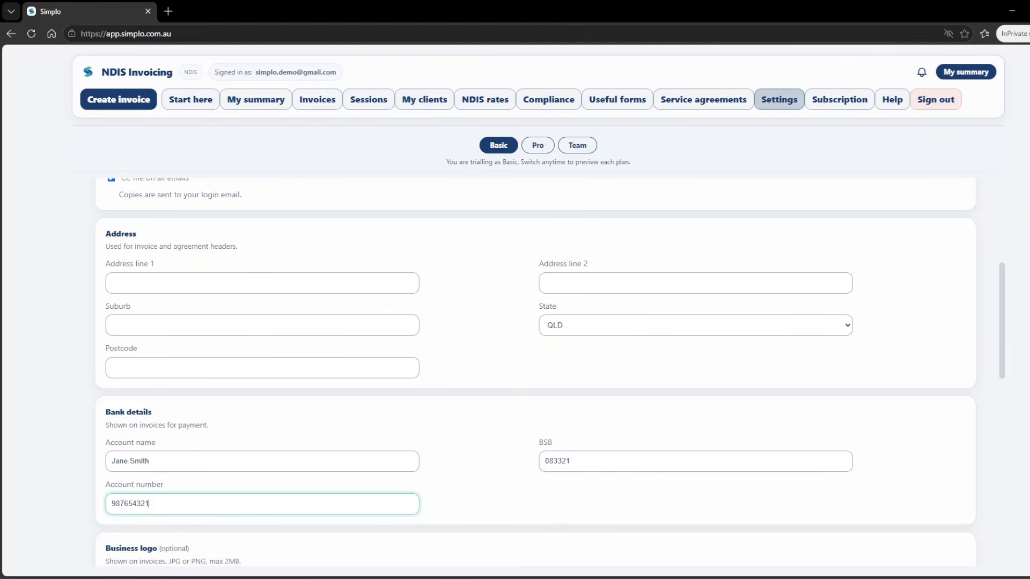
pyautogui.scroll(-3, 535, 375)
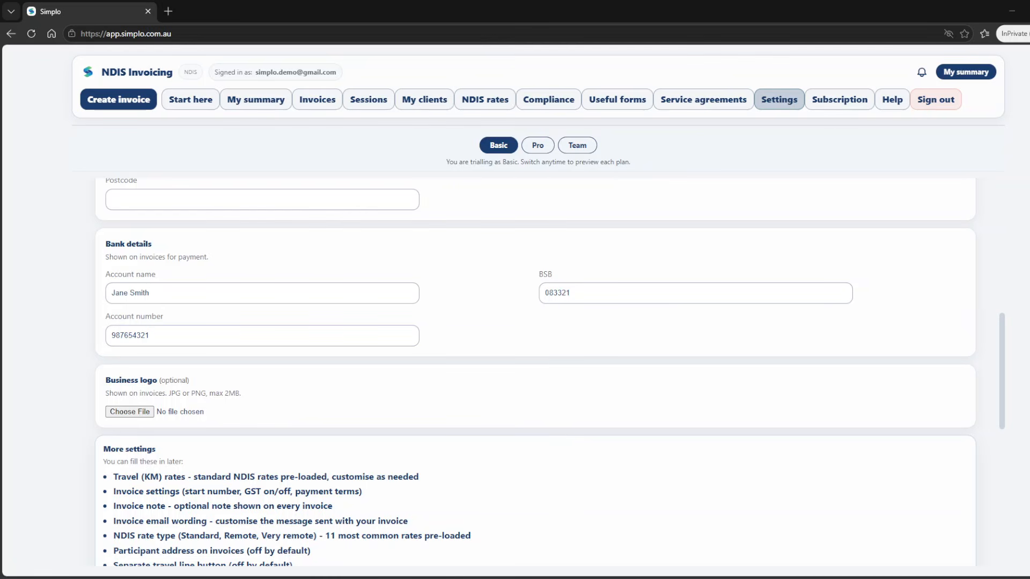
pyautogui.scroll(-1, 535, 375)
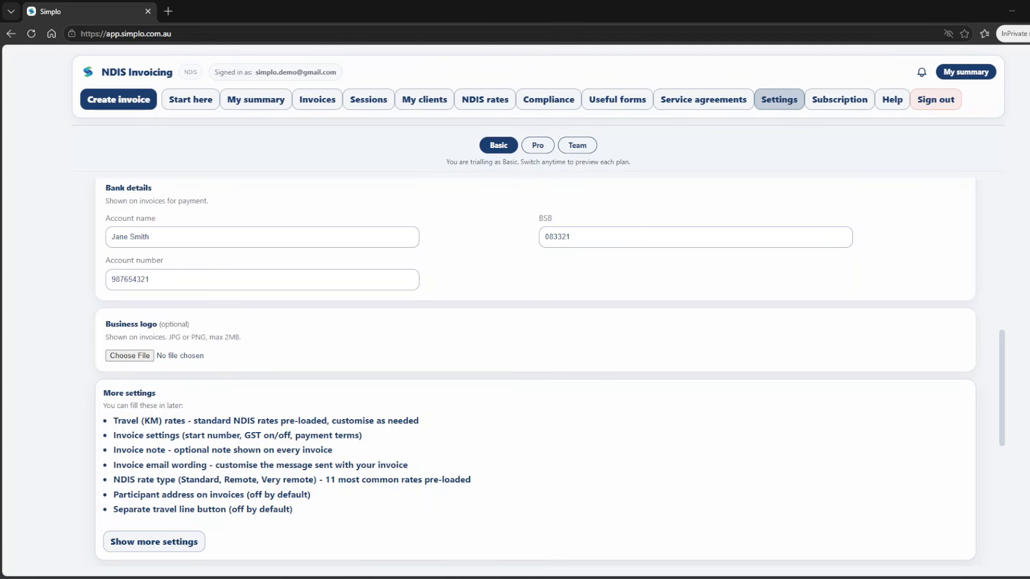
pyautogui.scroll(-4, 535, 376)
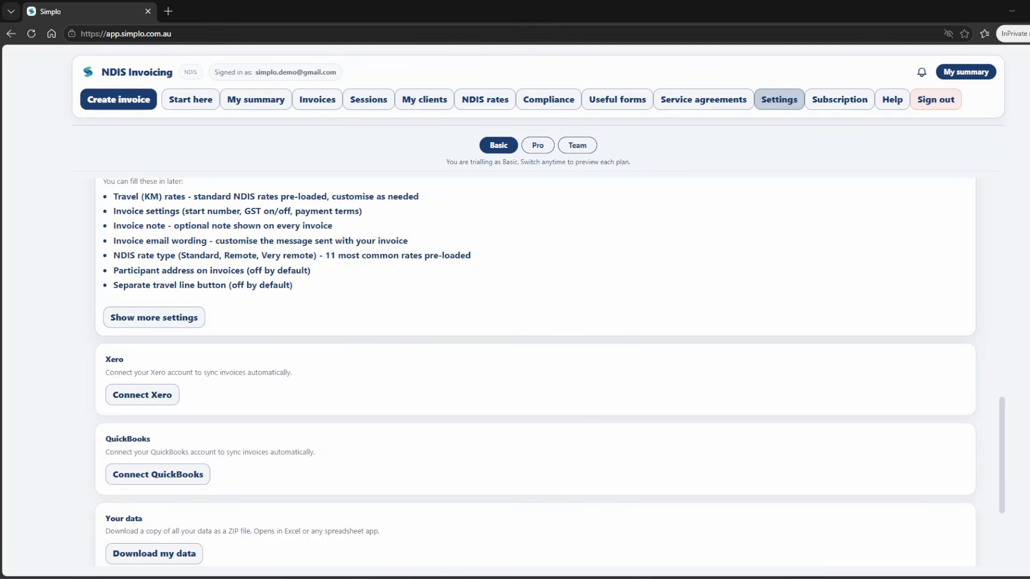
pyautogui.scroll(2, 535, 375)
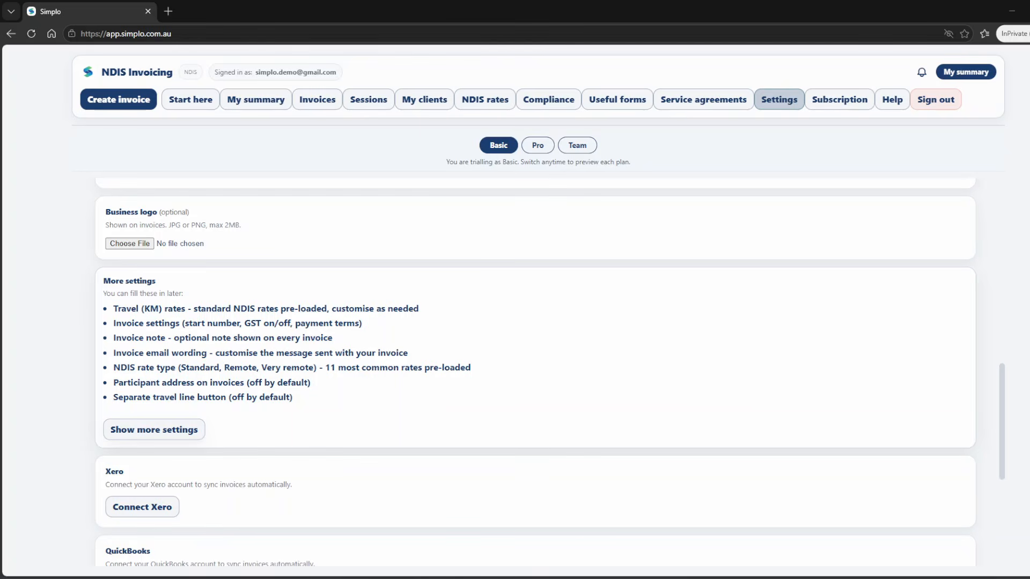
pyautogui.click(154, 429)
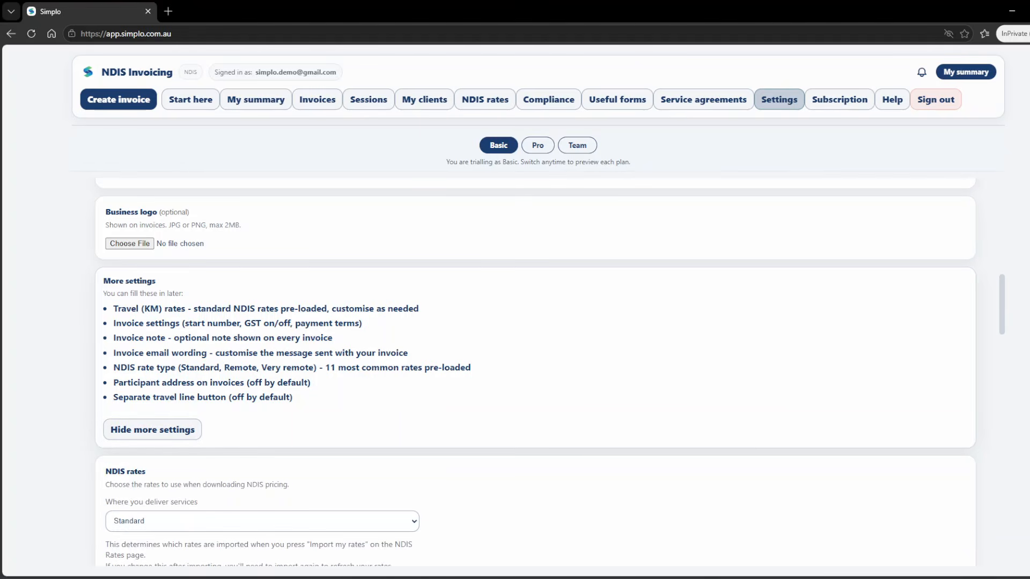
pyautogui.scroll(-7, 535, 375)
pyautogui.scroll(-1, 535, 375)
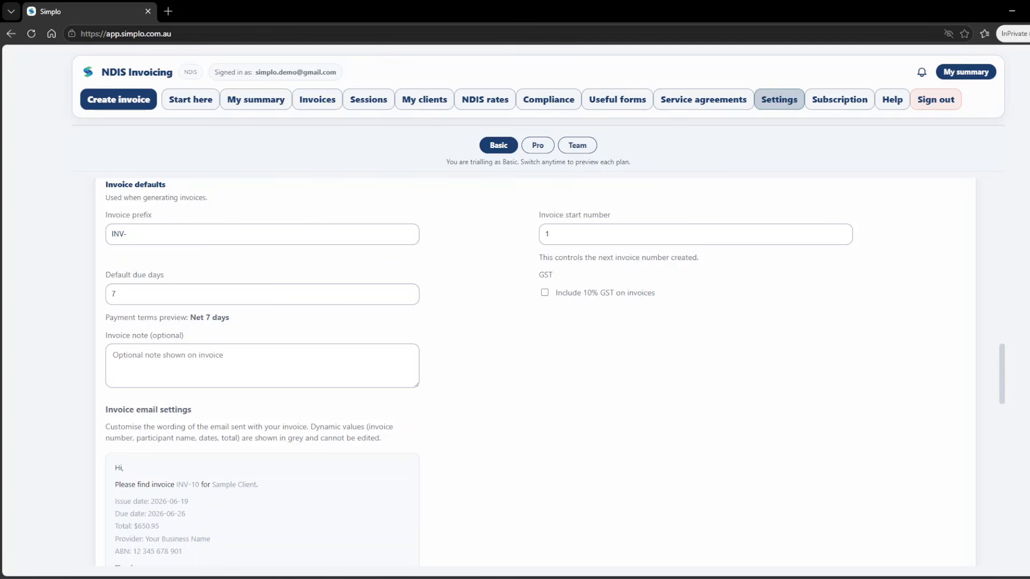
pyautogui.click(262, 294)
pyautogui.scroll(-1, 535, 375)
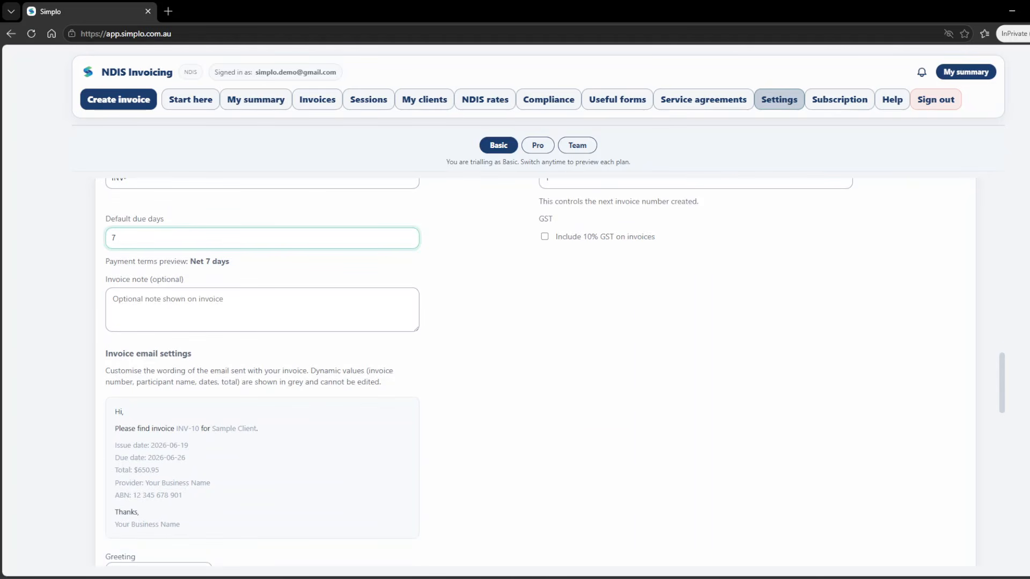
pyautogui.scroll(-2, 535, 375)
pyautogui.scroll(3, 535, 376)
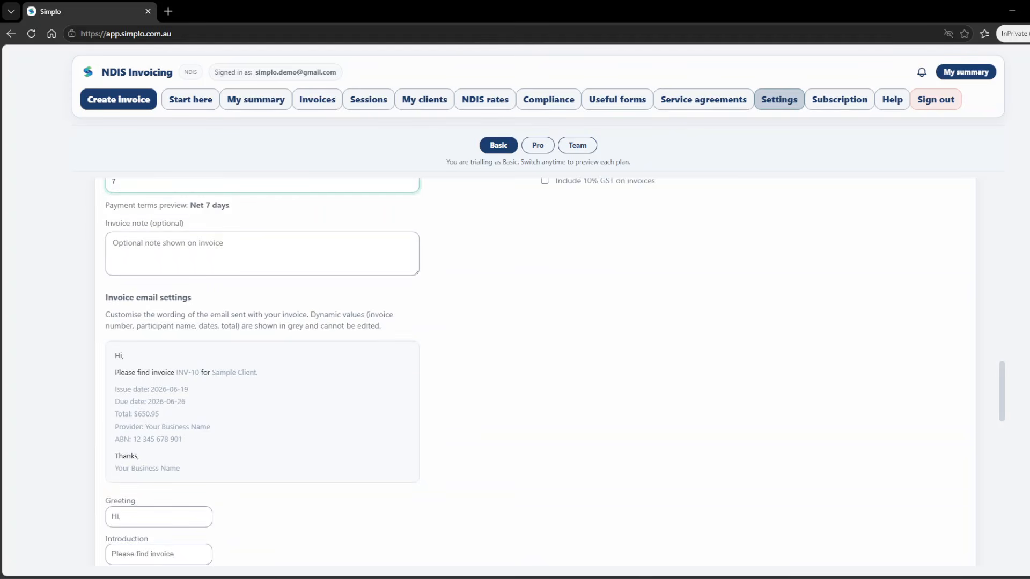
pyautogui.scroll(5, 535, 376)
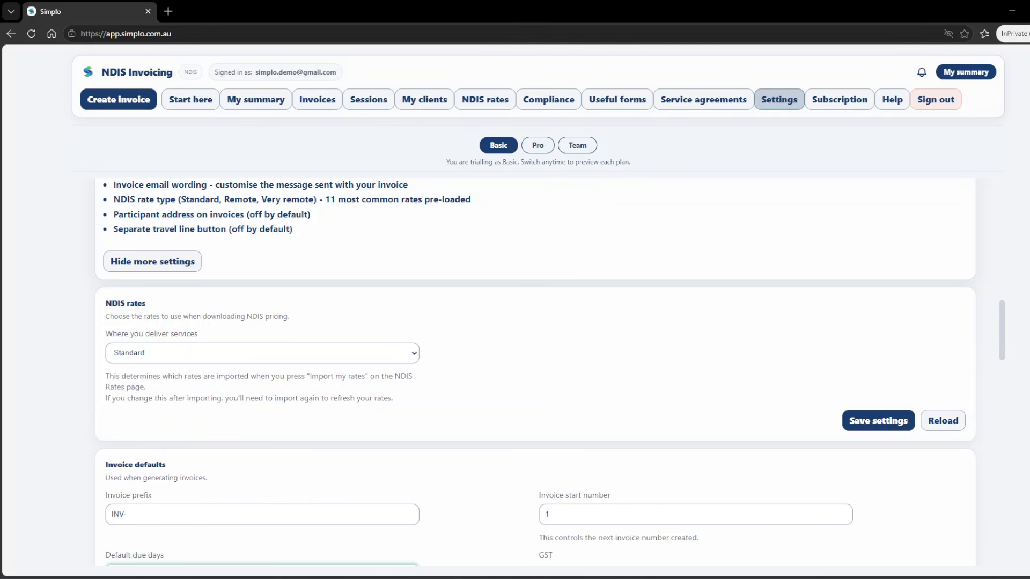
pyautogui.click(153, 262)
pyautogui.scroll(-2, 535, 370)
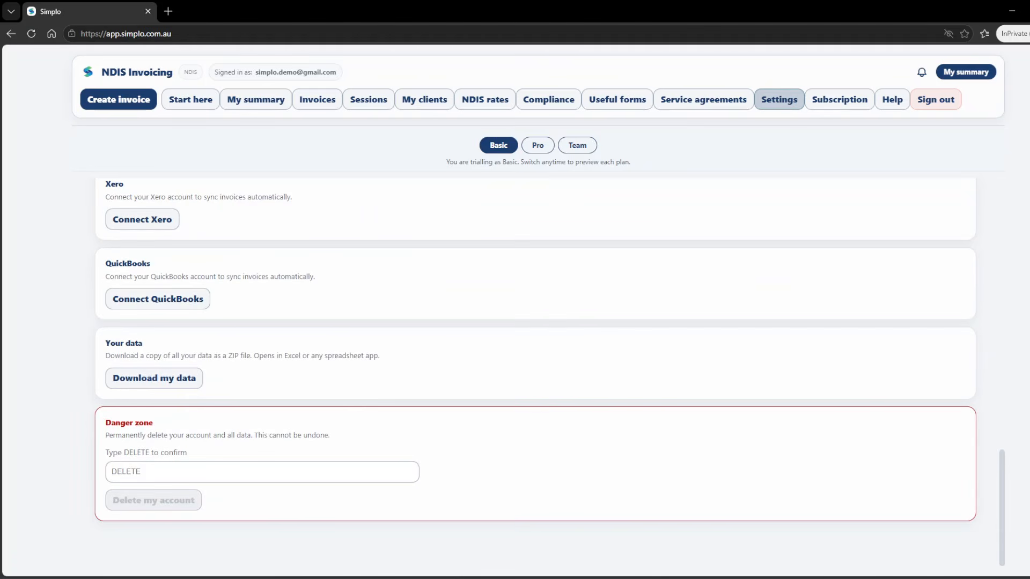
pyautogui.scroll(16, 535, 370)
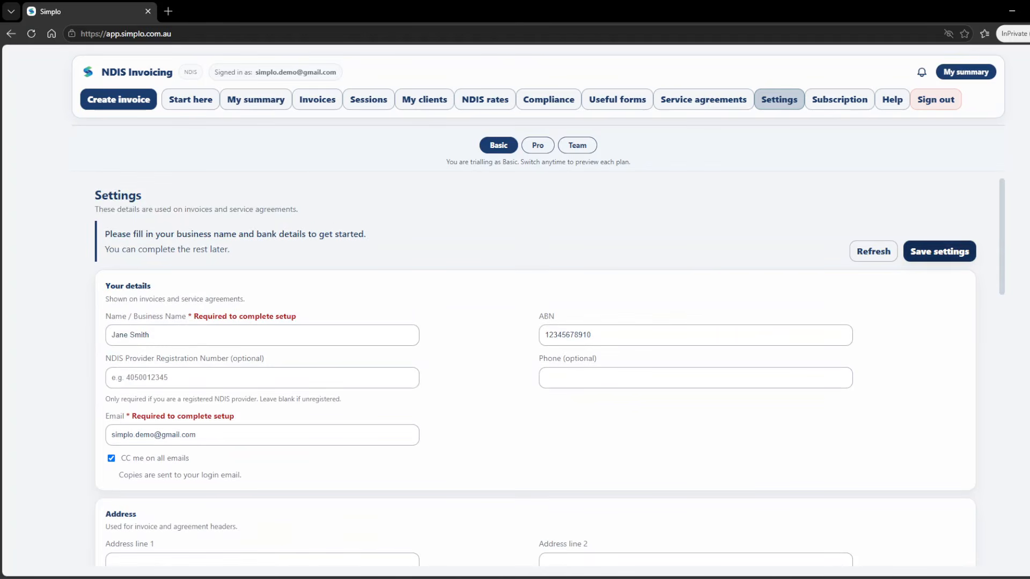
# Step: Save the business settings and go to My clients to add a client
pyautogui.click(939, 251)
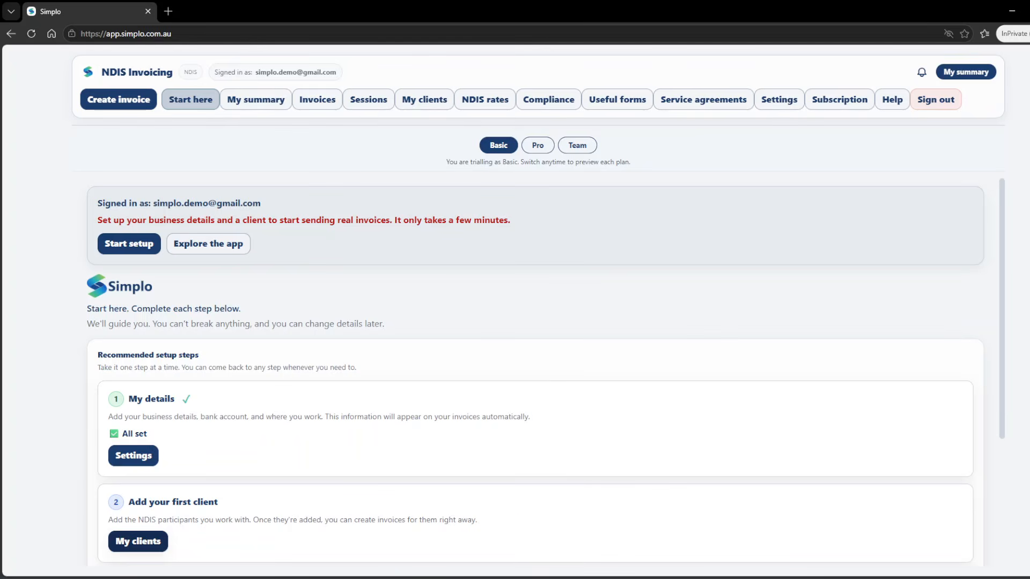
pyautogui.click(138, 541)
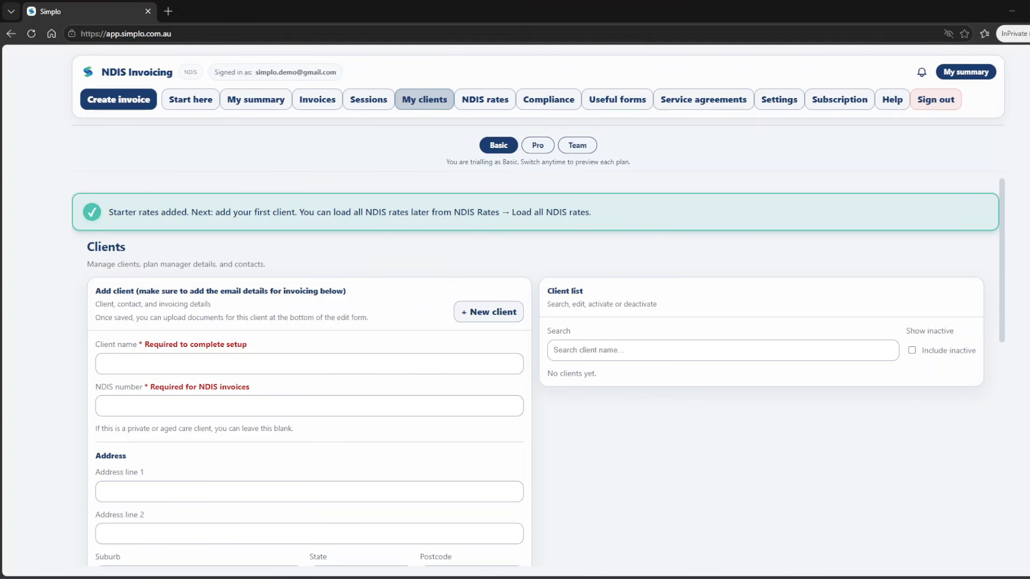
# Step: Enter the new client's full name and NDIS number
pyautogui.click(309, 363)
pyautogui.hotkey('alt', 'Tab')
pyautogui.click(308, 406)
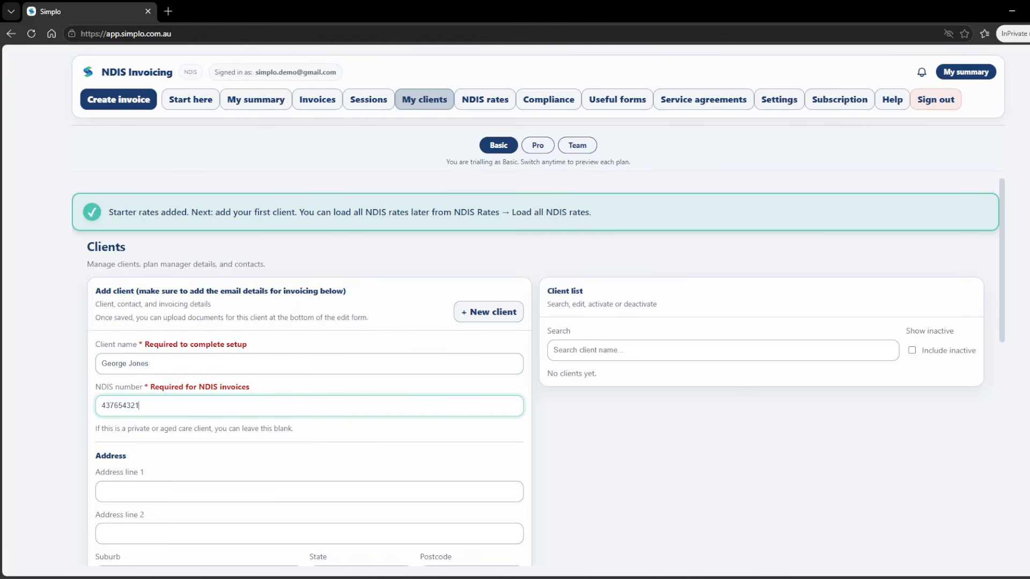
pyautogui.hotkey('alt', 'Tab')
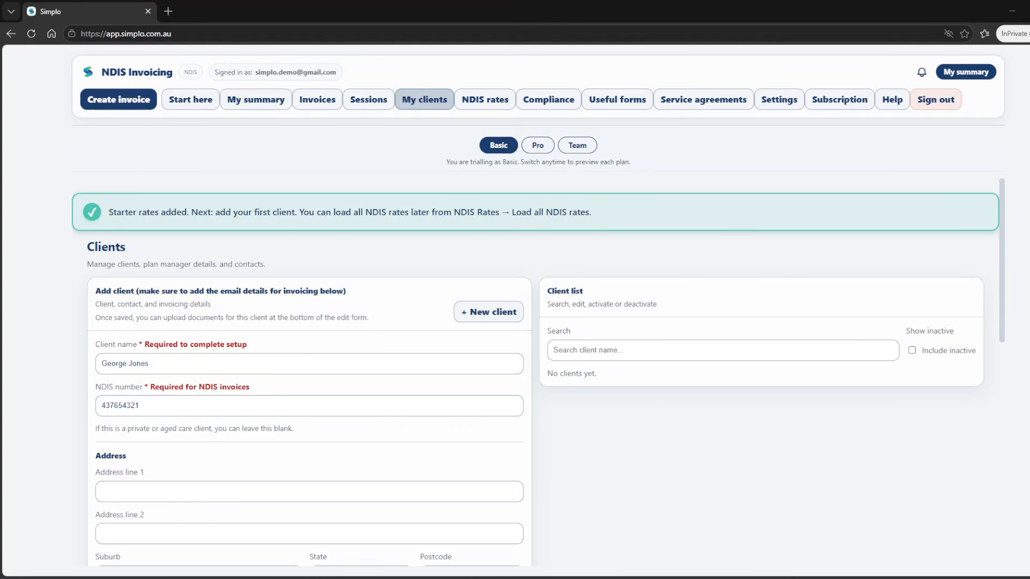
# Step: Enter the client's street address with suburb Melbourne, state VIC and postcode 3000
pyautogui.click(308, 492)
pyautogui.write('100 Sample St')
pyautogui.scroll(-2, 309, 376)
pyautogui.click(199, 465)
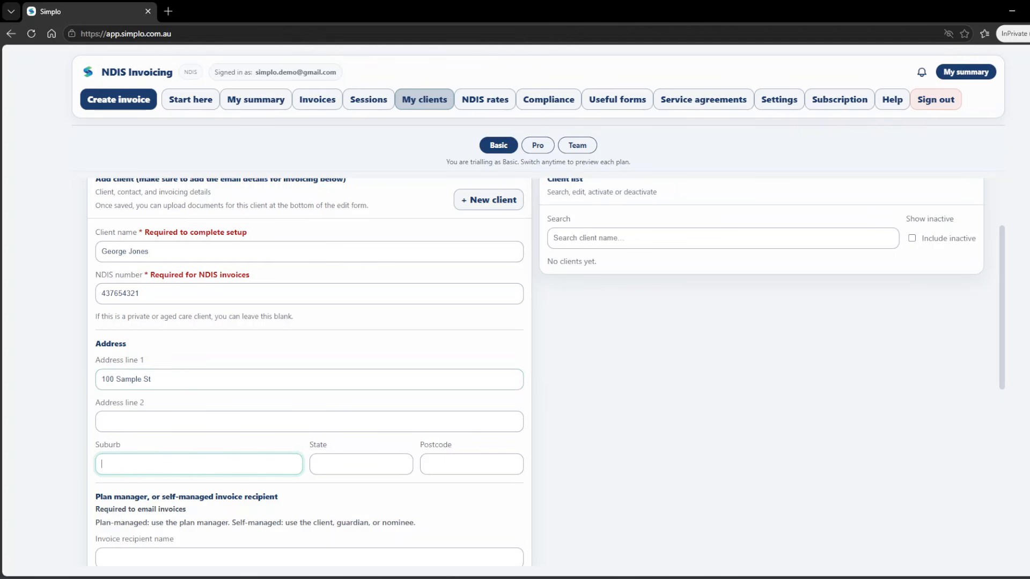
pyautogui.write('Melbourne')
pyautogui.press('Tab')
pyautogui.write('V')
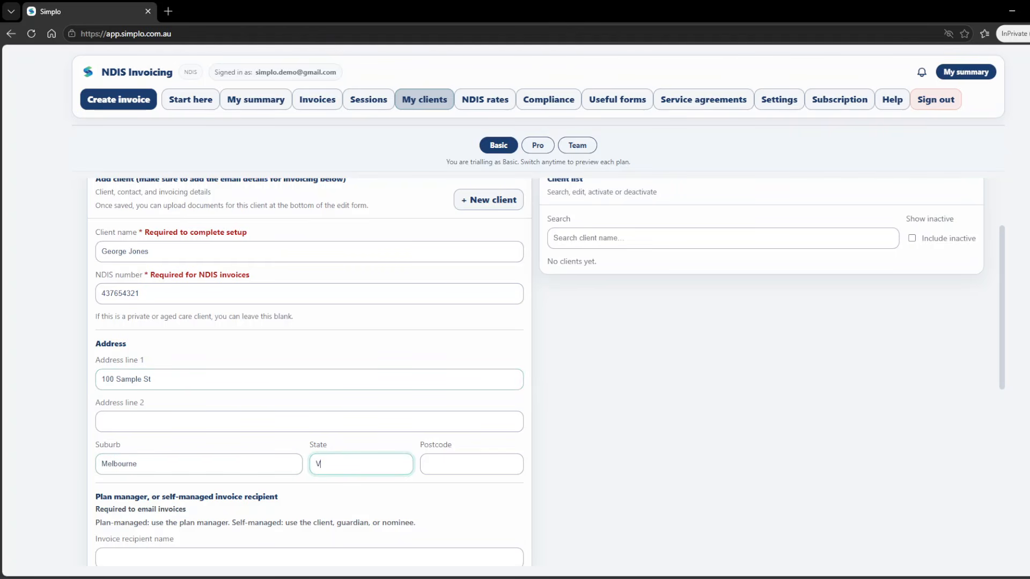
pyautogui.write('IC')
pyautogui.press('Tab')
pyautogui.write('3000')
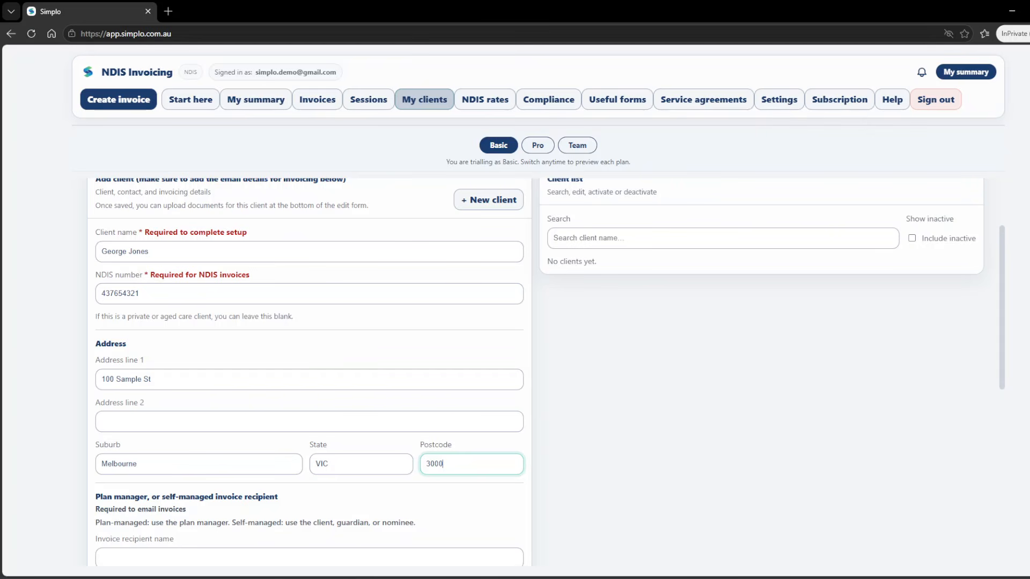
pyautogui.scroll(-2, 309, 375)
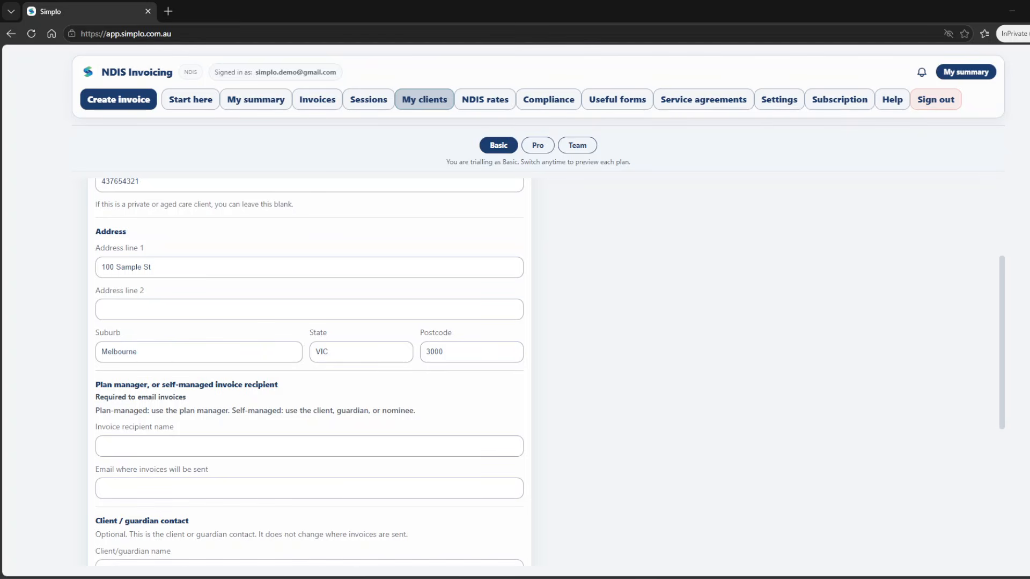
# Step: Set ABC Plan Manager as invoice recipient and enter its delivery email
pyautogui.click(309, 446)
pyautogui.write('ABC Plan Manager')
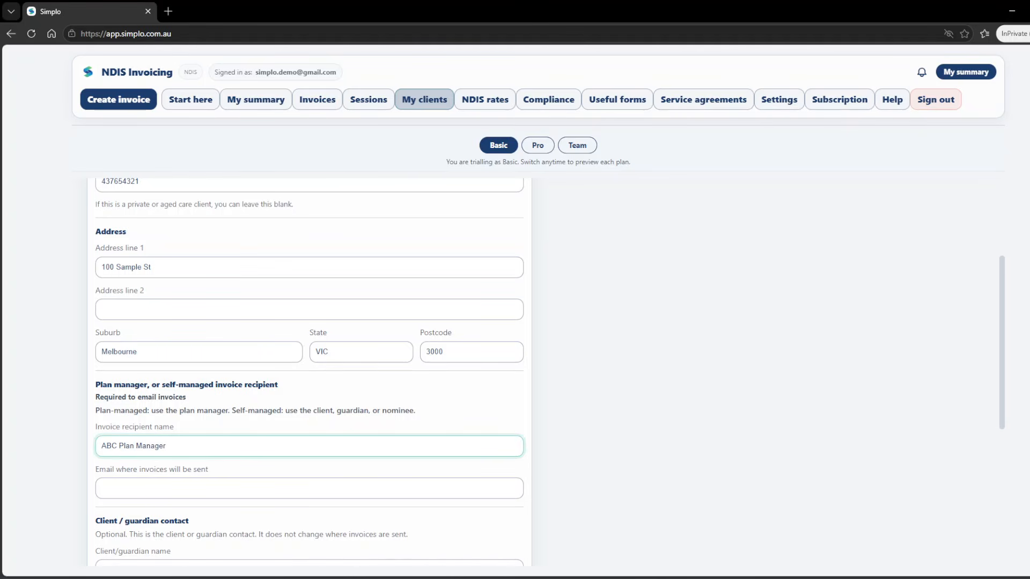
pyautogui.hotkey('alt', 'Tab')
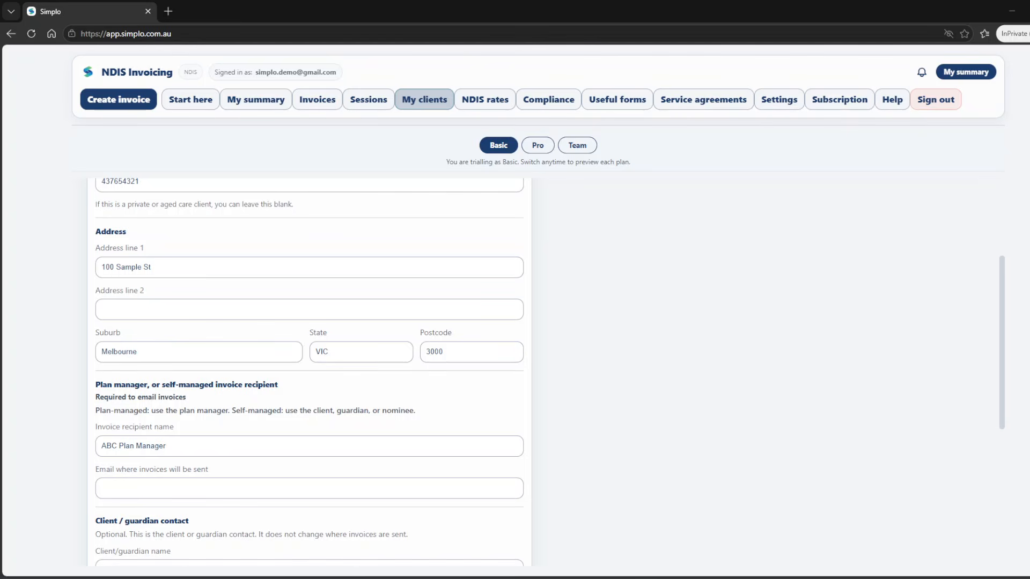
pyautogui.click(309, 488)
pyautogui.hotkey('ctrl', 'v')
pyautogui.scroll(-4, 309, 376)
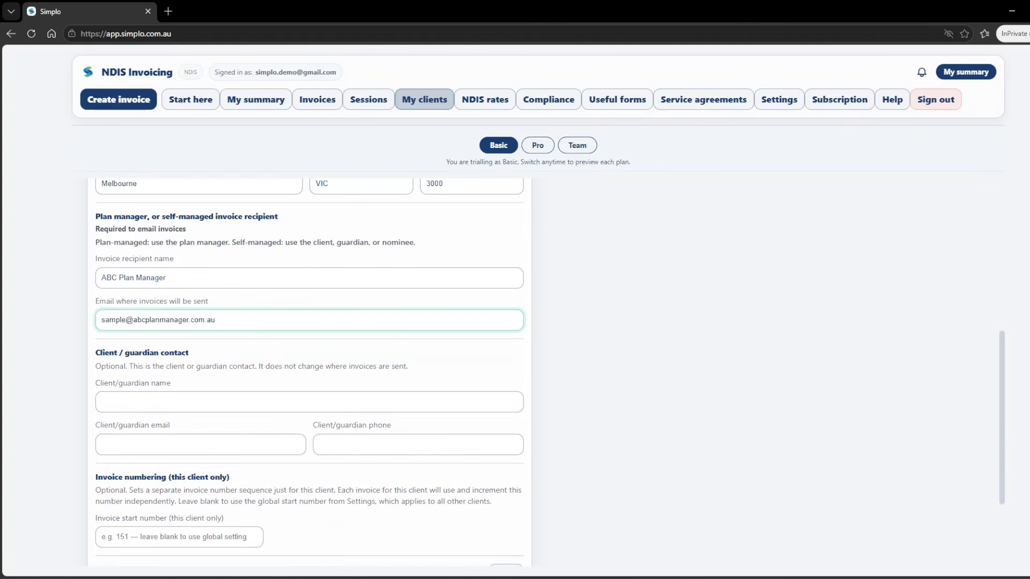
pyautogui.hotkey('alt', 'Tab')
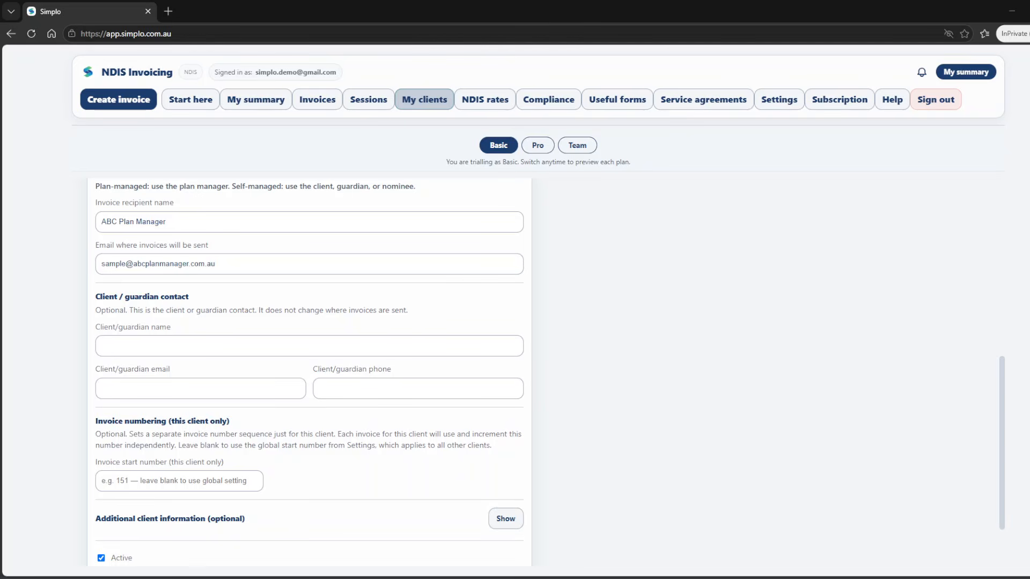
# Step: Enter the client/guardian's name, email address and phone number
pyautogui.click(309, 346)
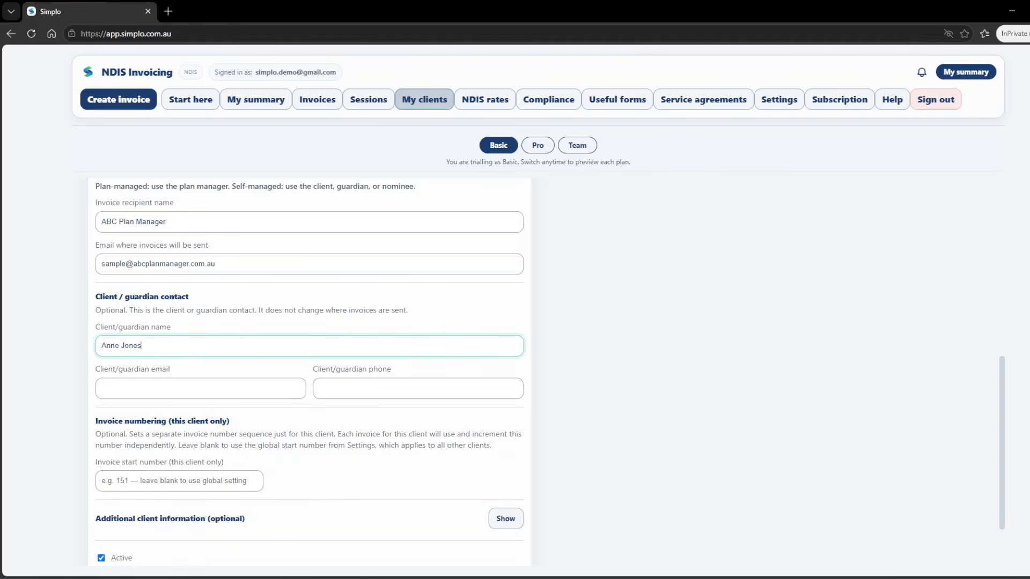
pyautogui.hotkey('alt', 'Tab')
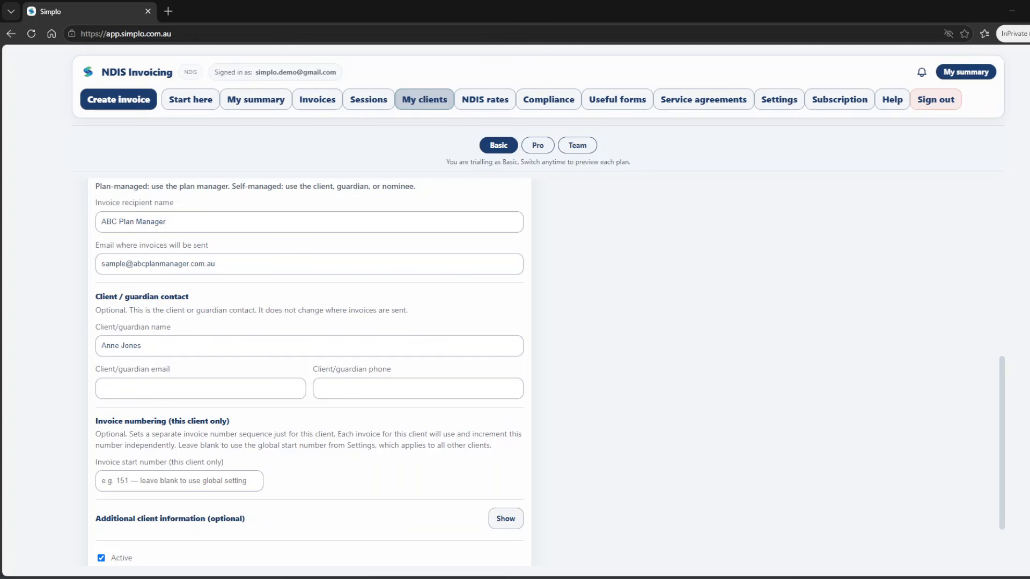
pyautogui.click(200, 388)
pyautogui.hotkey('ctrl', 'v')
pyautogui.hotkey('alt', 'Tab')
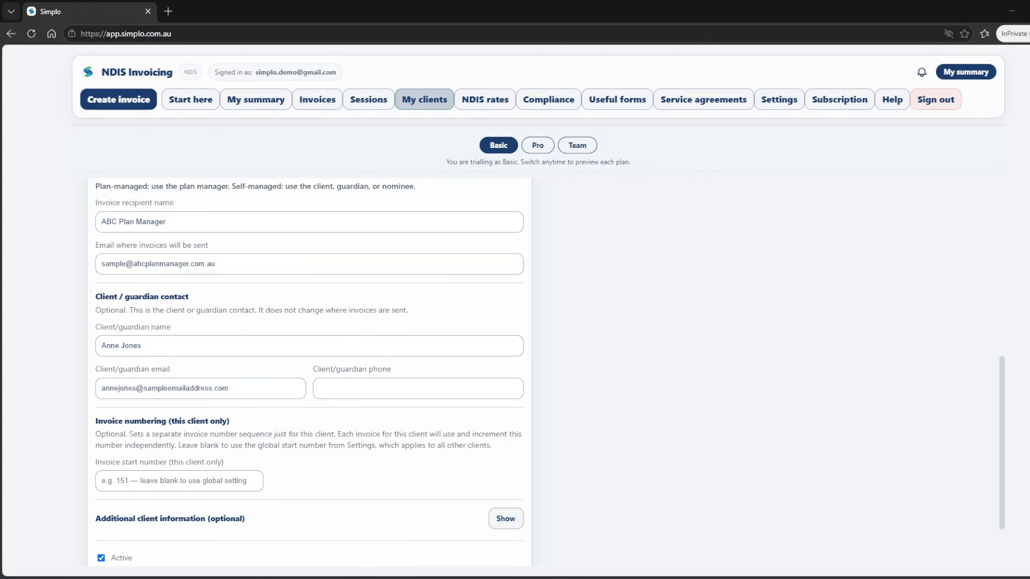
pyautogui.click(418, 388)
pyautogui.hotkey('ctrl', 'v')
pyautogui.scroll(-2, 418, 389)
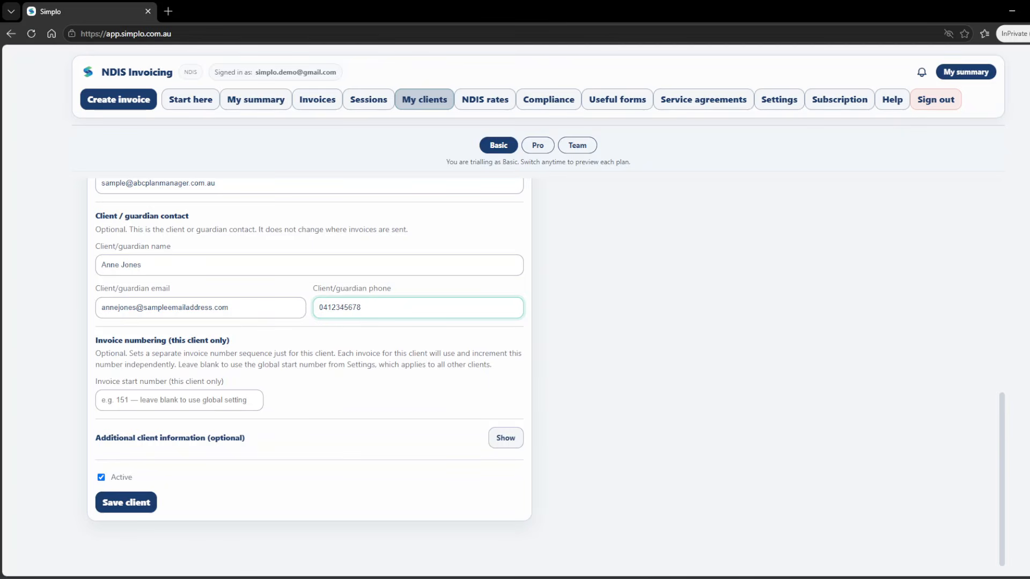
# Step: Show the additional client information sections and review them down to Save client
pyautogui.click(506, 438)
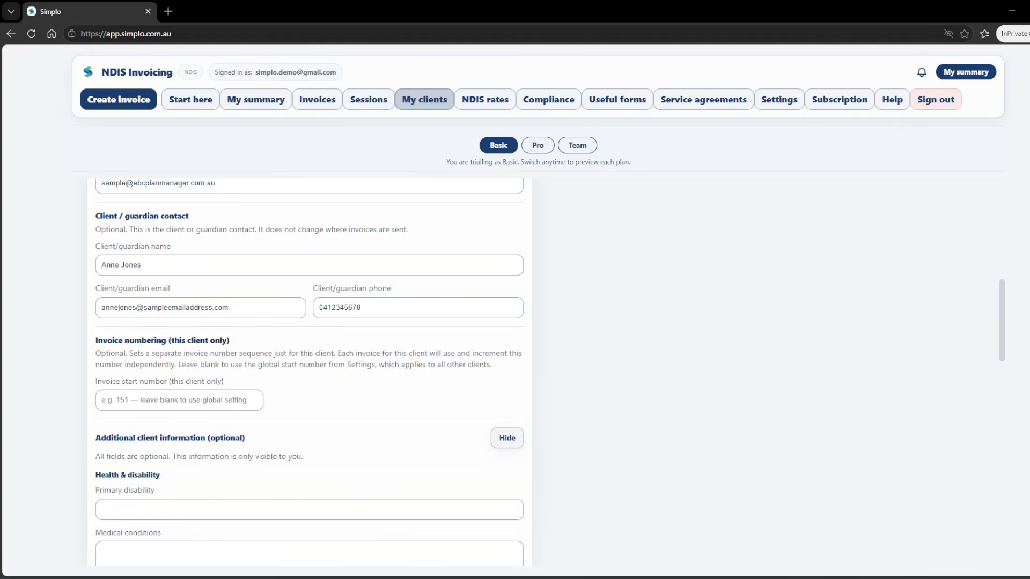
pyautogui.scroll(-2, 550, 370)
pyautogui.scroll(-5, 309, 370)
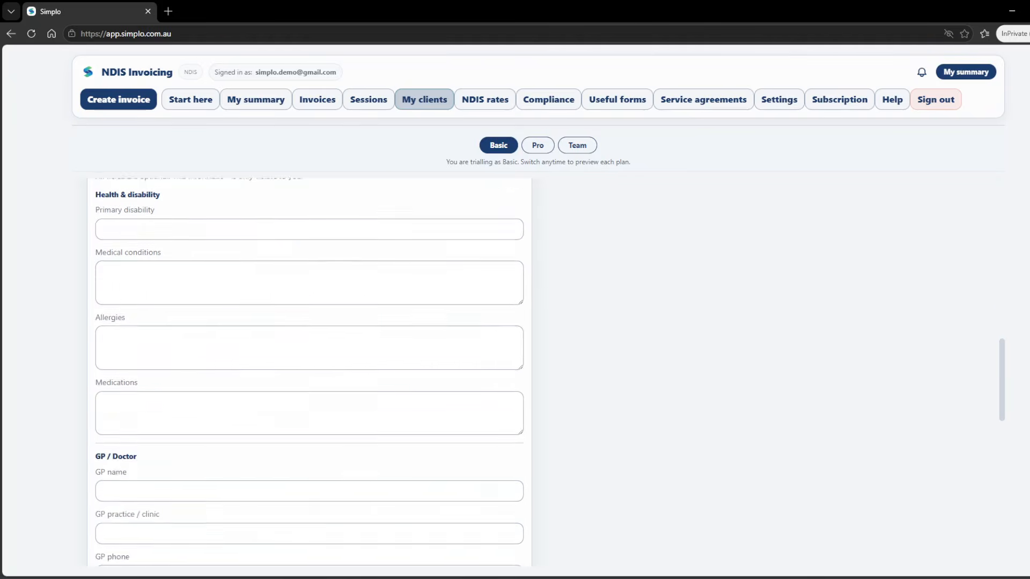
pyautogui.scroll(-3, 309, 370)
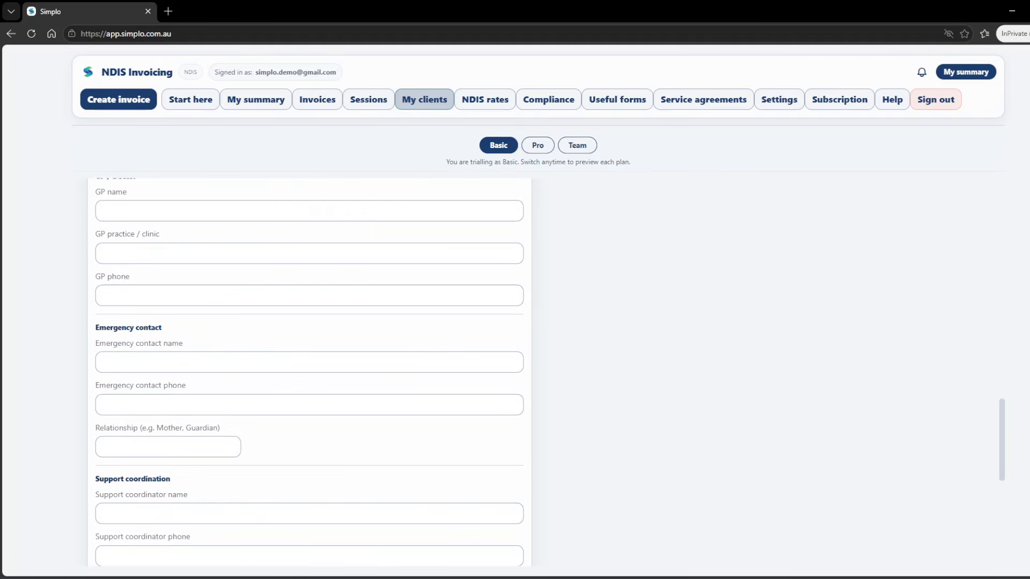
pyautogui.scroll(-3, 309, 370)
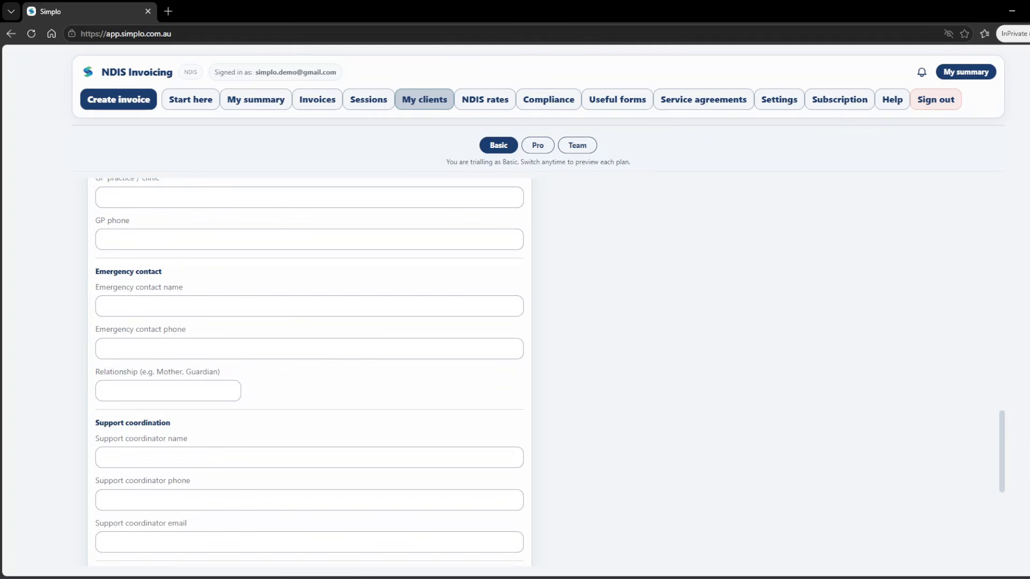
pyautogui.scroll(-2, 310, 370)
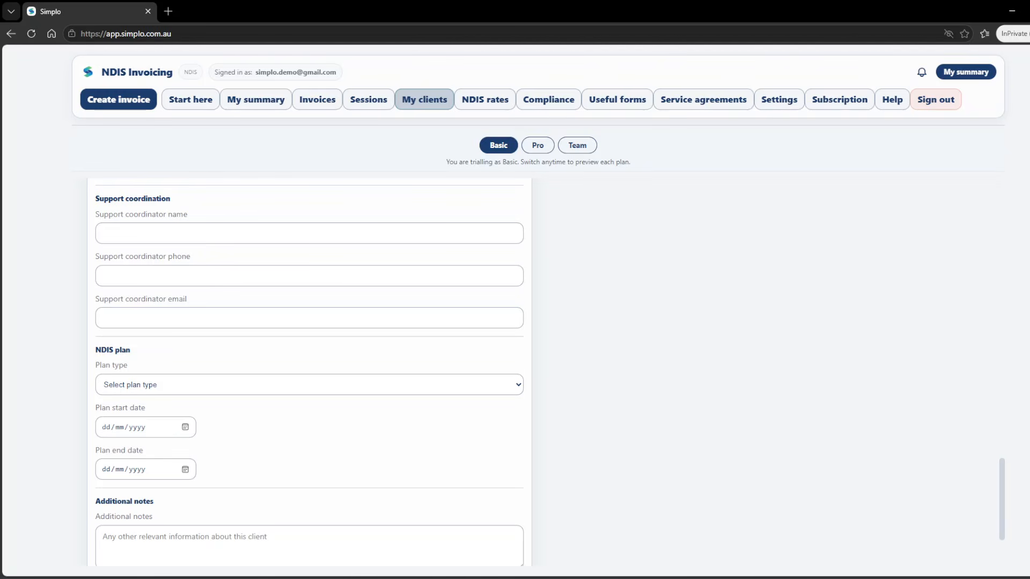
pyautogui.scroll(-2, 310, 370)
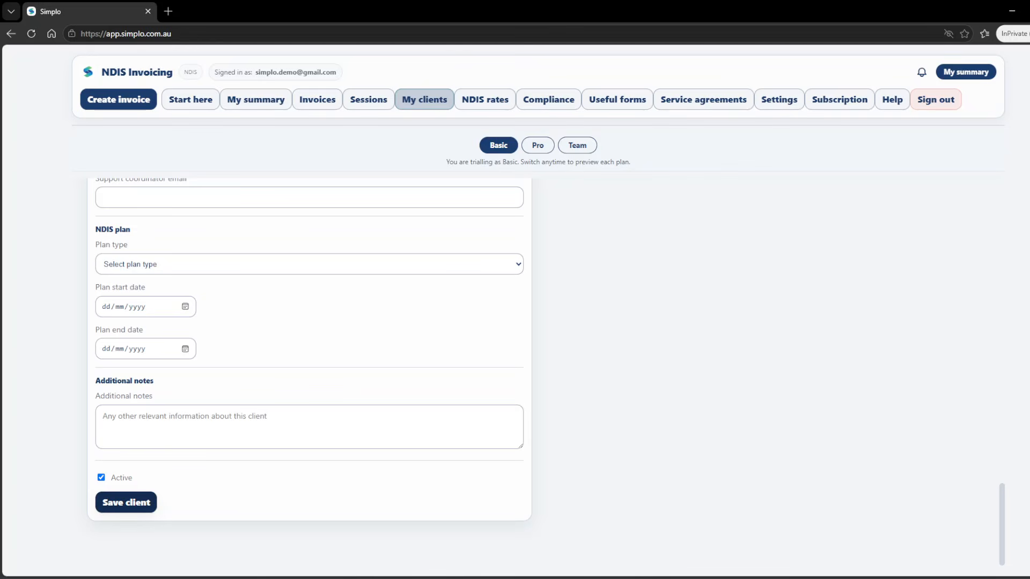
# Step: Save the client record and check the Start here page shows the client step as all set
pyautogui.click(126, 502)
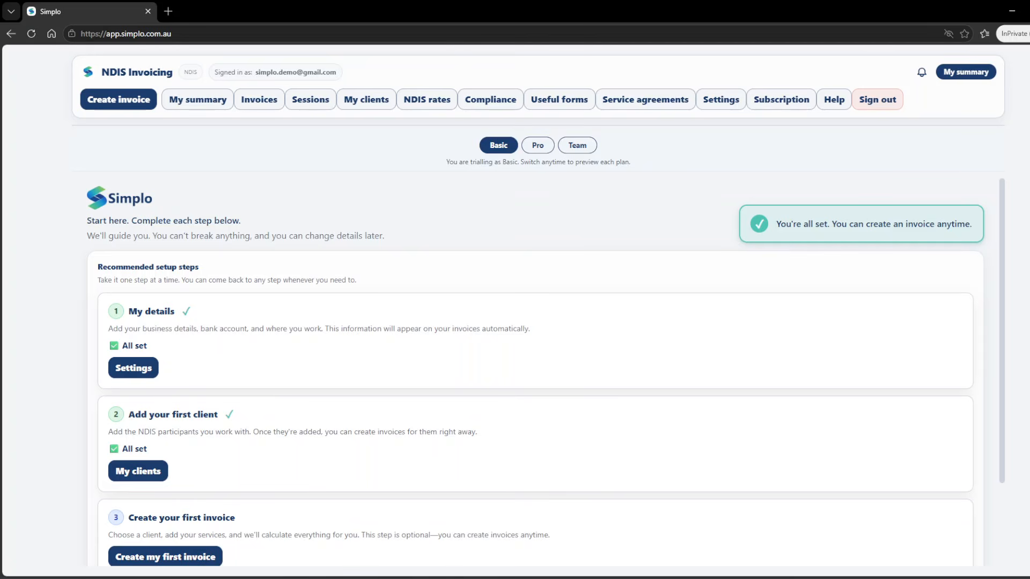
pyautogui.scroll(-1, 535, 370)
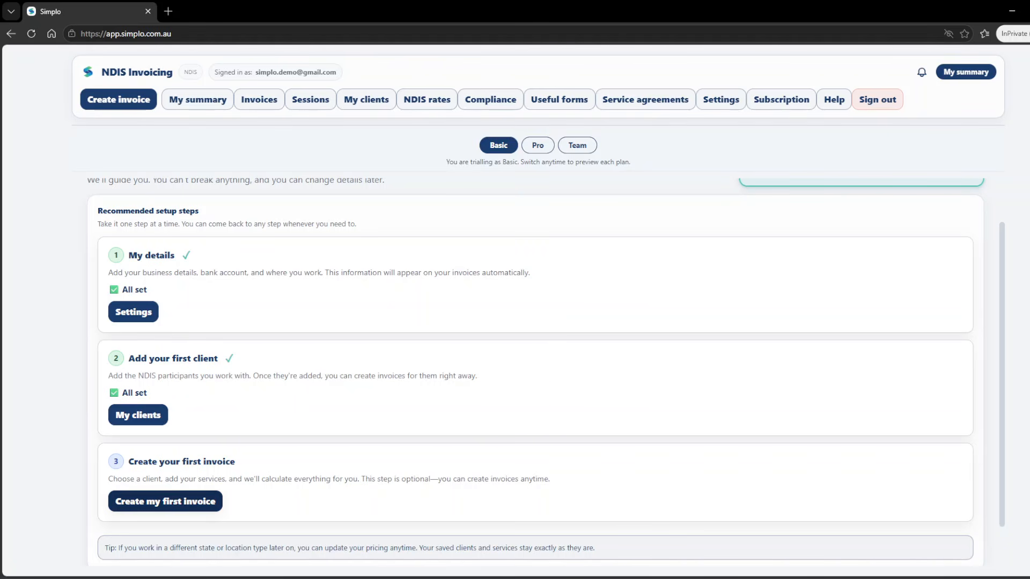
# Step: Start the first invoice for the saved client with service date 15 July, and bring up the NDIS code list
pyautogui.click(165, 501)
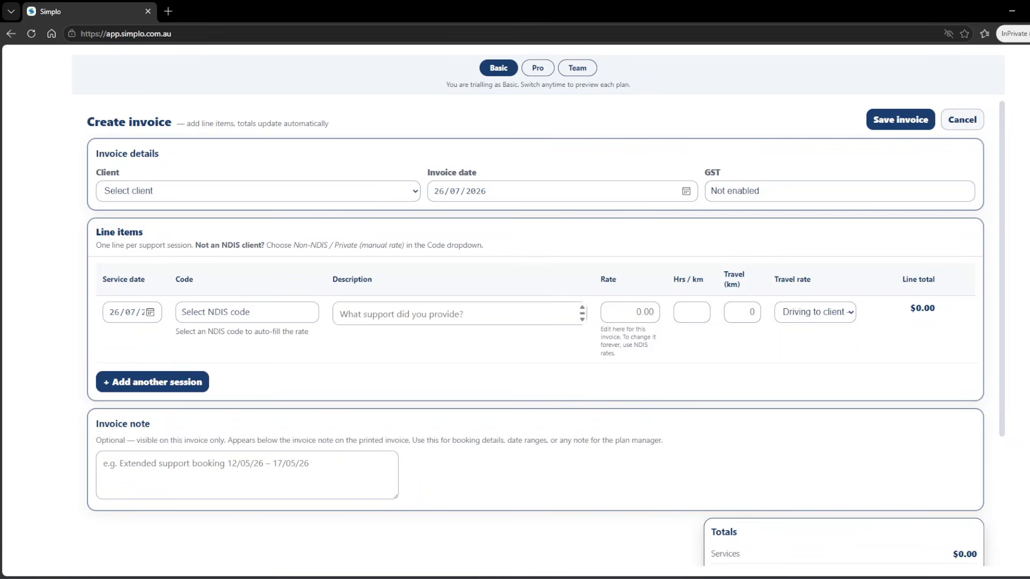
pyautogui.click(258, 191)
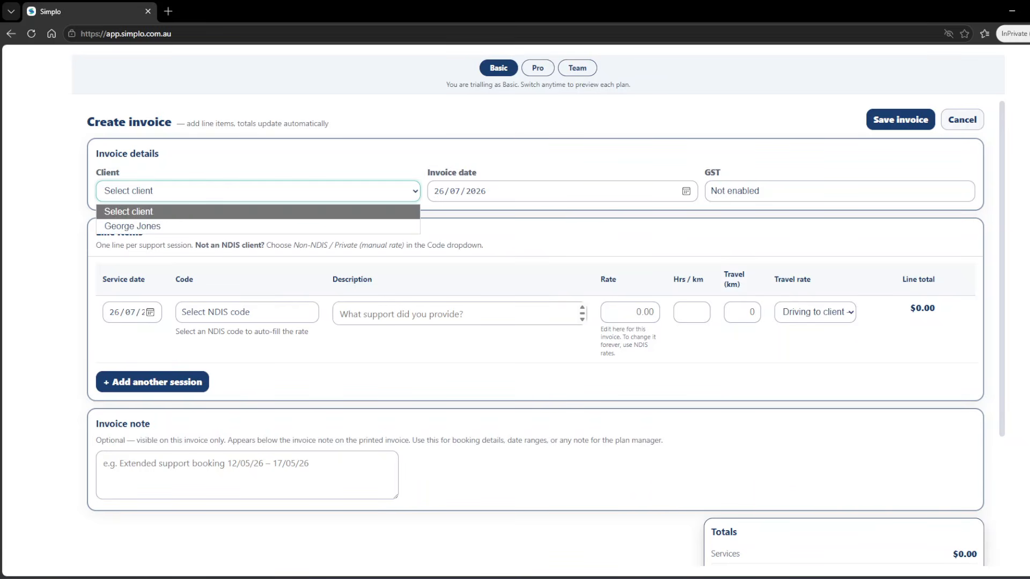
pyautogui.click(258, 226)
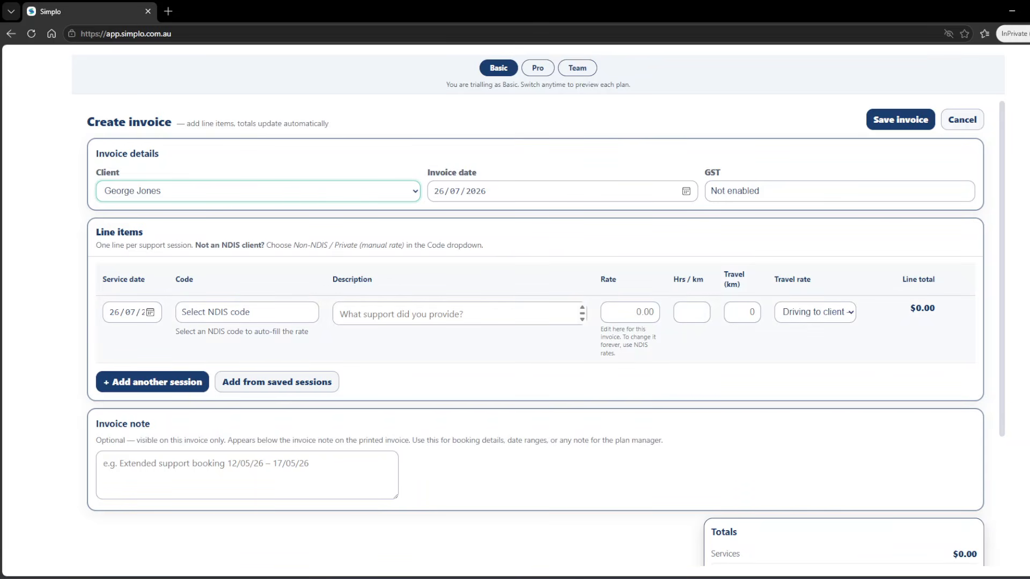
pyautogui.click(151, 312)
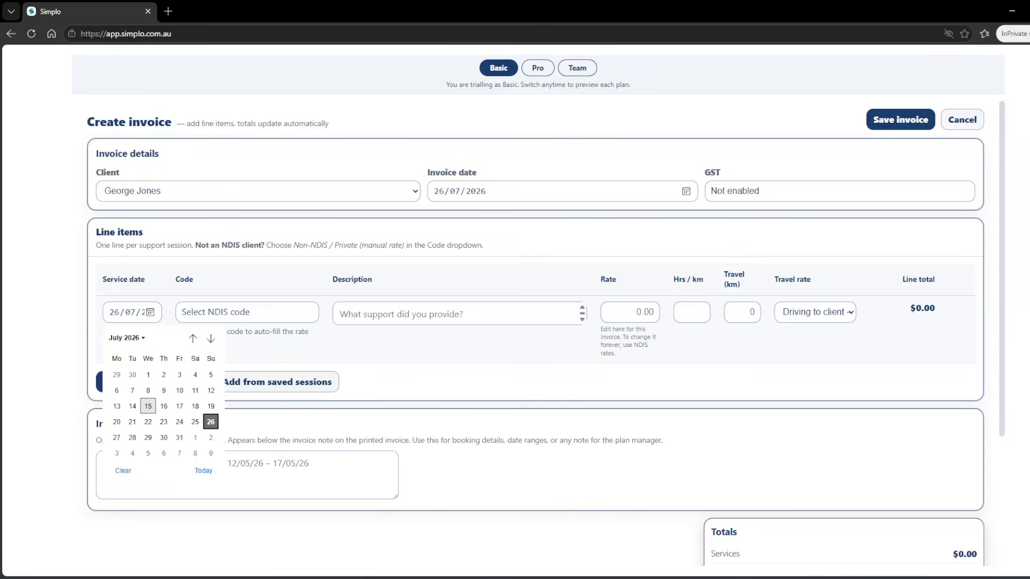
pyautogui.click(148, 405)
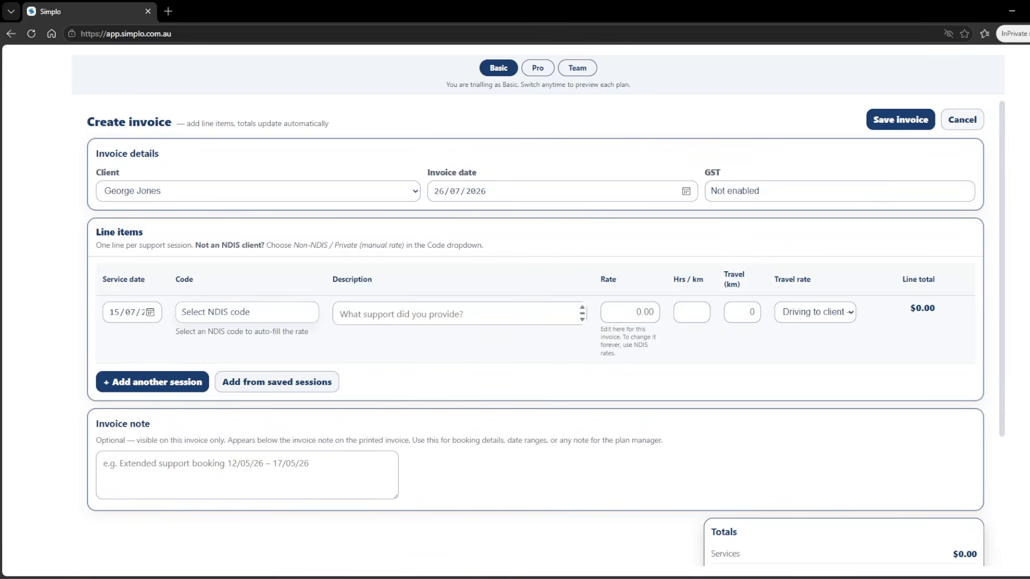
pyautogui.click(247, 312)
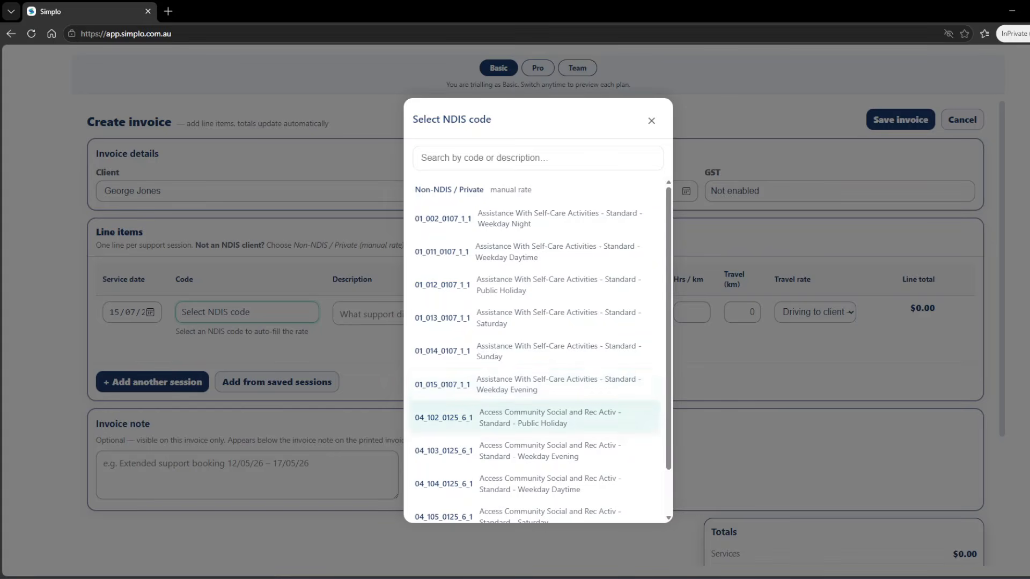
# Step: Choose weekday evening self-care code 01_015_0107_1_1, keeping the 81.07 rate
pyautogui.scroll(-1, 533, 287)
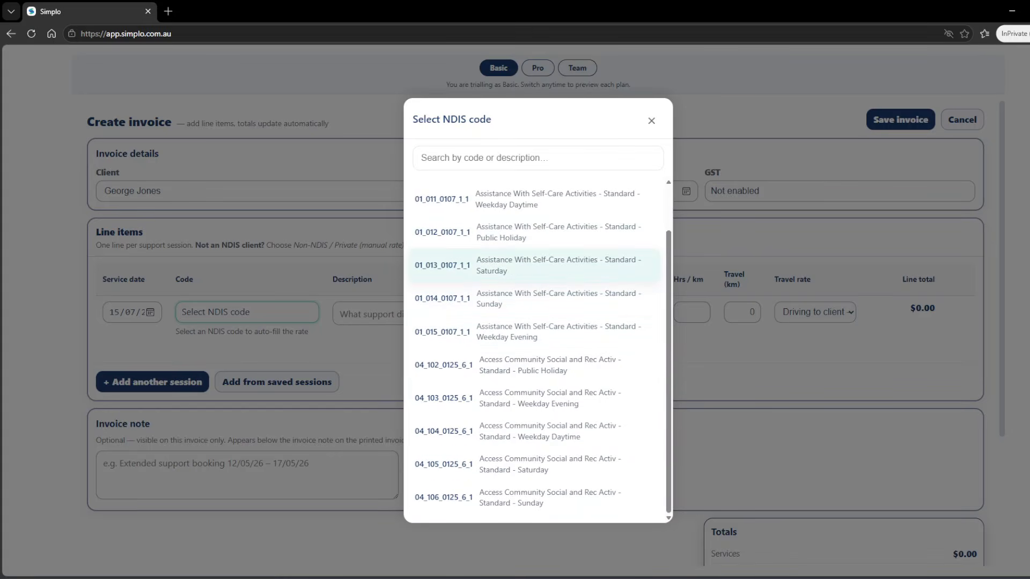
pyautogui.click(528, 331)
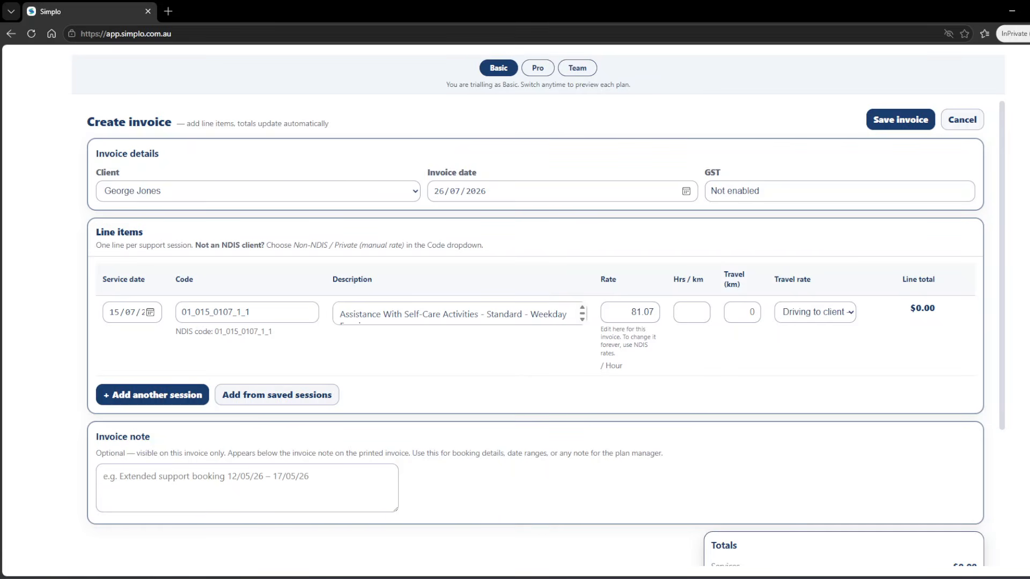
pyautogui.doubleClick(642, 312)
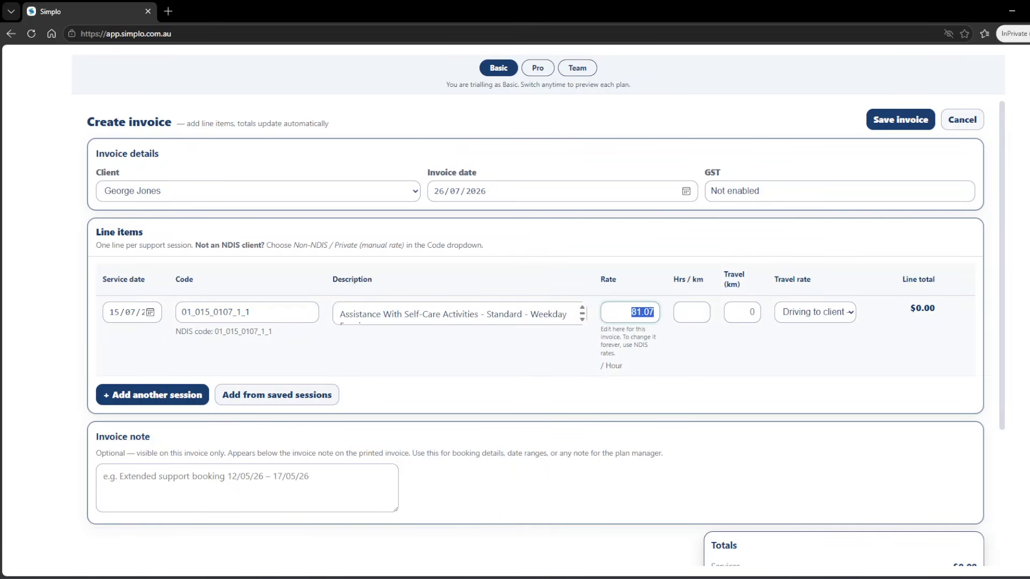
pyautogui.click(629, 312)
# Step: Enter 3 hours and 8 km travel at the Driving to client rate, giving $251.21
pyautogui.click(692, 312)
pyautogui.write('3')
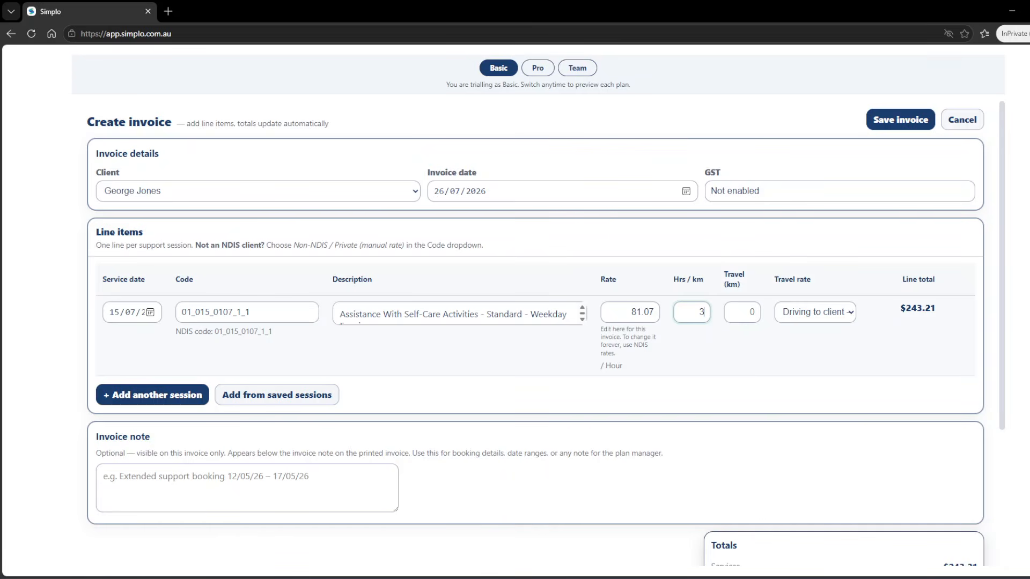
pyautogui.click(815, 312)
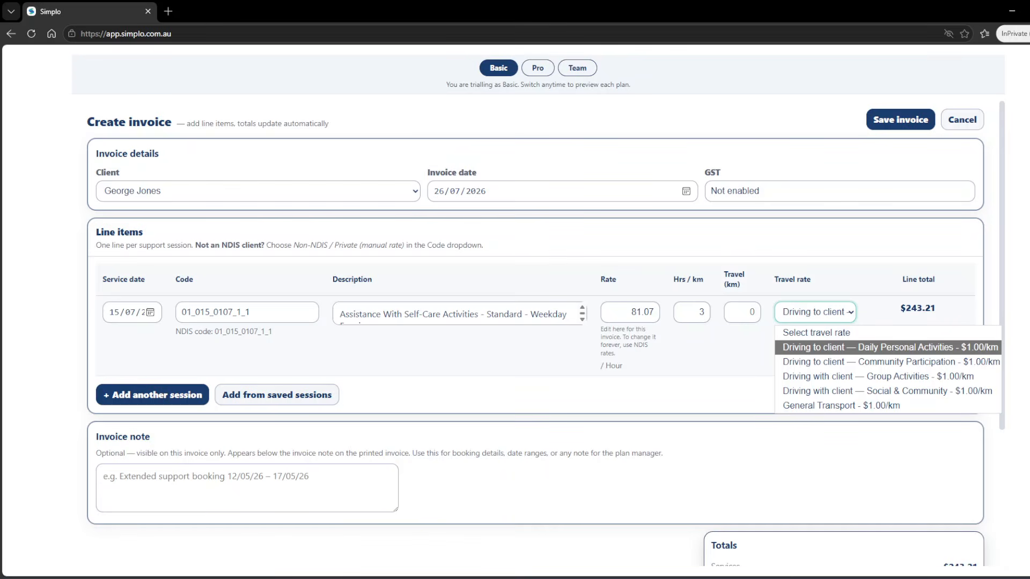
pyautogui.click(889, 348)
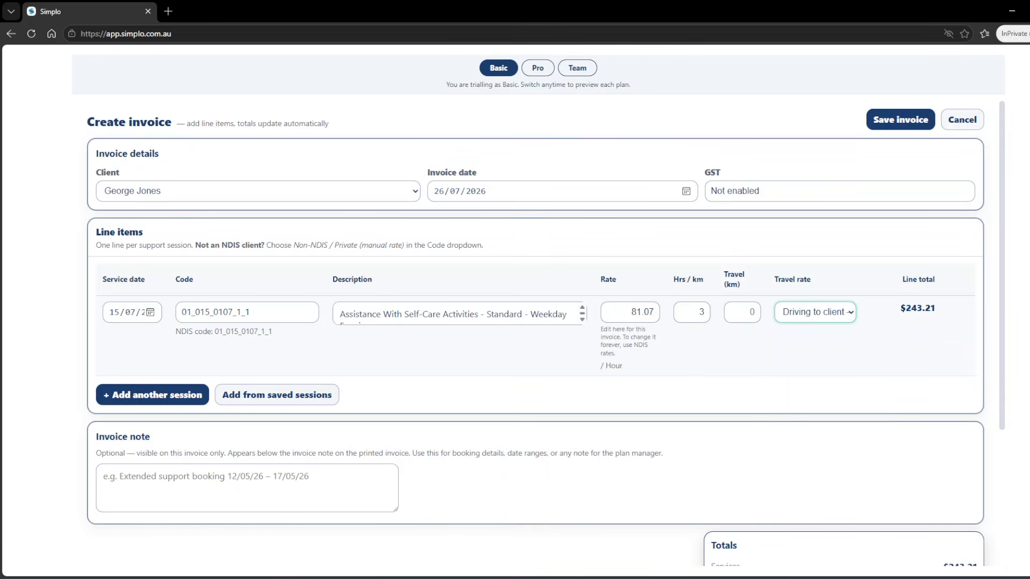
pyautogui.click(747, 312)
pyautogui.write('8')
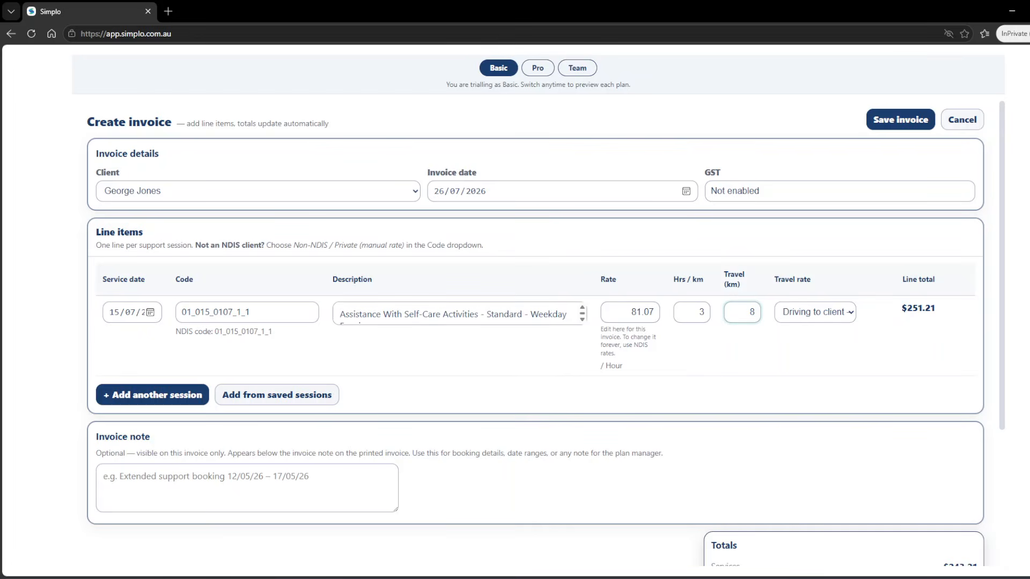
pyautogui.scroll(-1, 536, 321)
pyautogui.scroll(-1, 536, 321)
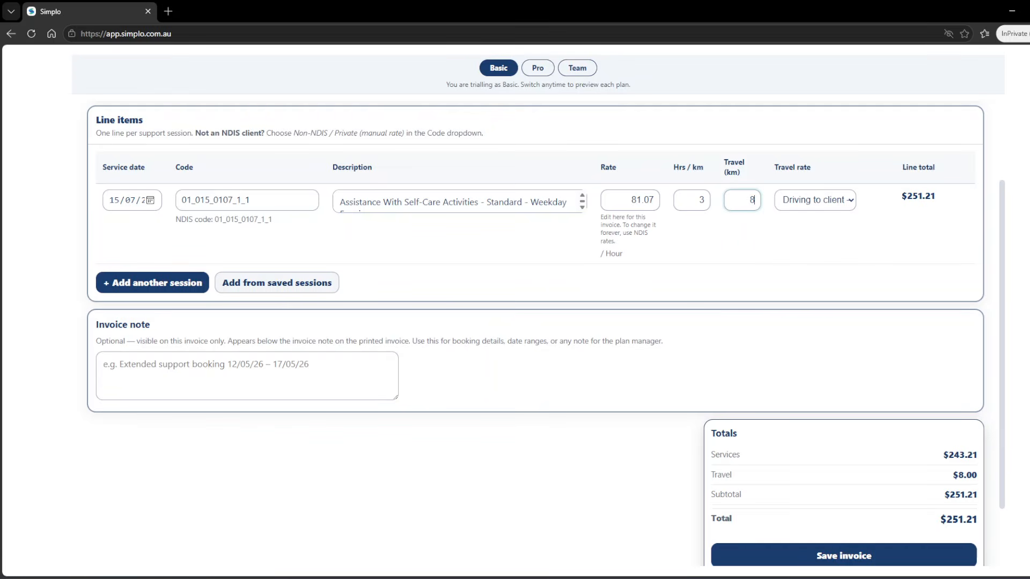
pyautogui.scroll(1, 536, 322)
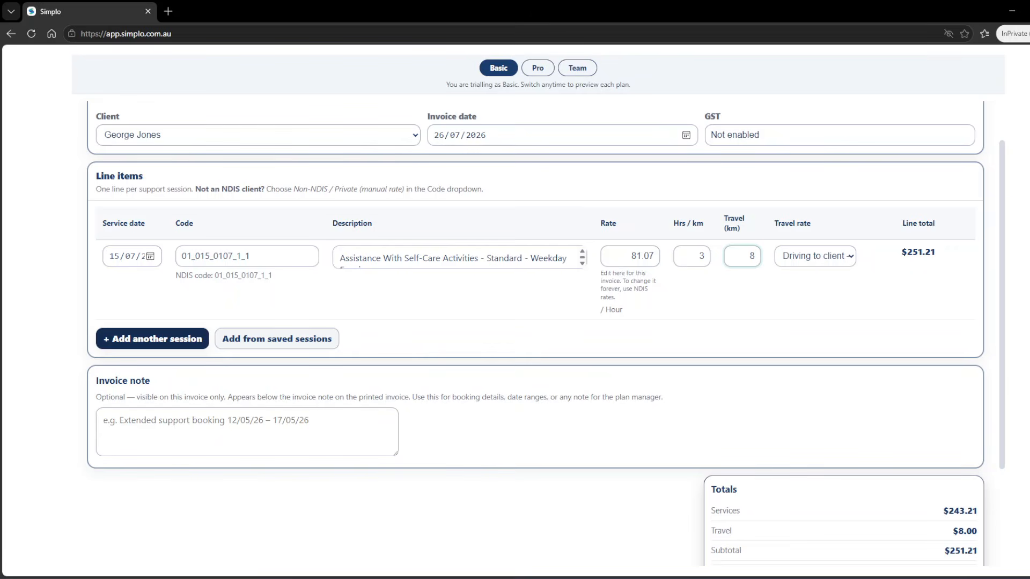
# Step: Add a second session line with Sunday self-care code 01_014_0107_1_1 for 4 hours
pyautogui.click(152, 339)
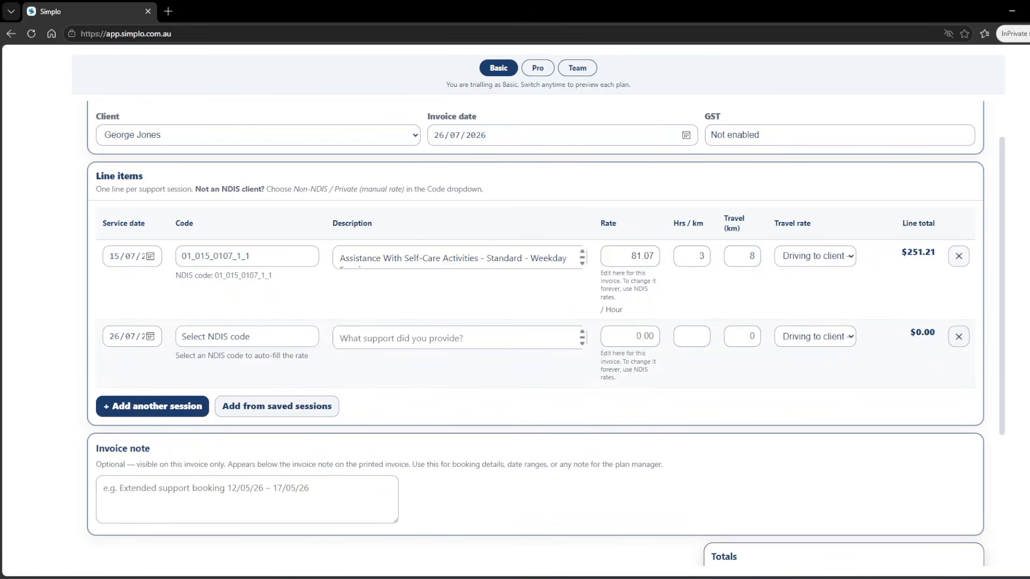
pyautogui.click(247, 337)
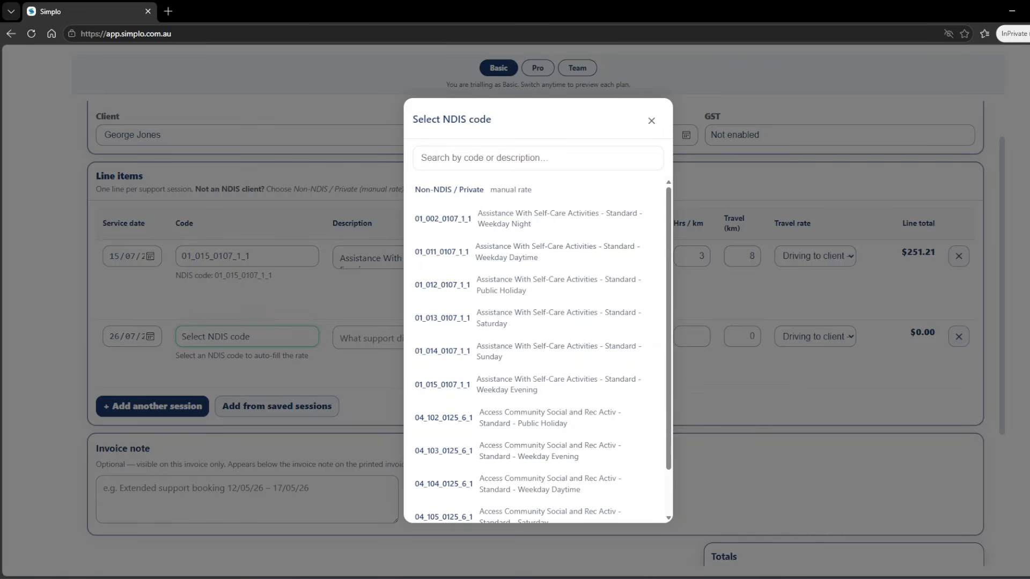
pyautogui.click(534, 351)
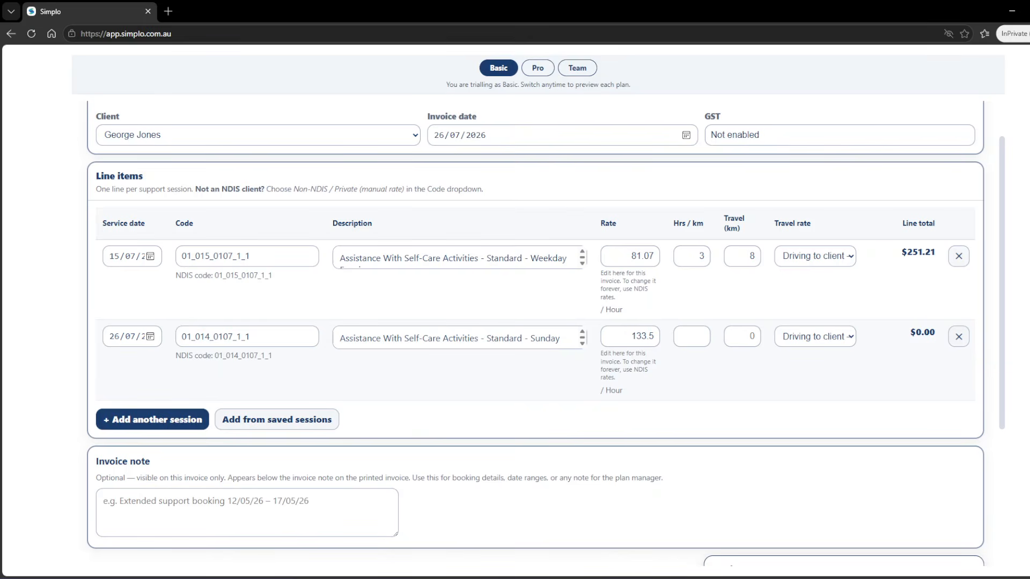
pyautogui.click(691, 337)
pyautogui.write('4')
# Step: Give the second session 5 km travel at the Driving with client — Social & Community rate
pyautogui.click(741, 337)
pyautogui.write('5')
pyautogui.click(814, 336)
pyautogui.press('Down')
pyautogui.press('Down')
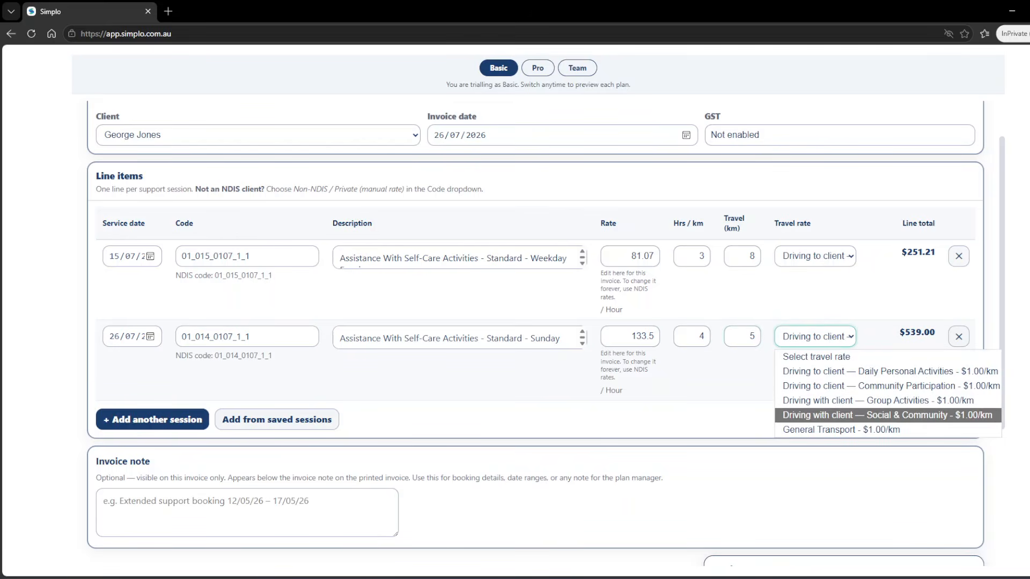
pyautogui.press('Return')
pyautogui.scroll(-1, 514, 321)
pyautogui.scroll(-2, 515, 322)
pyautogui.scroll(3, 514, 322)
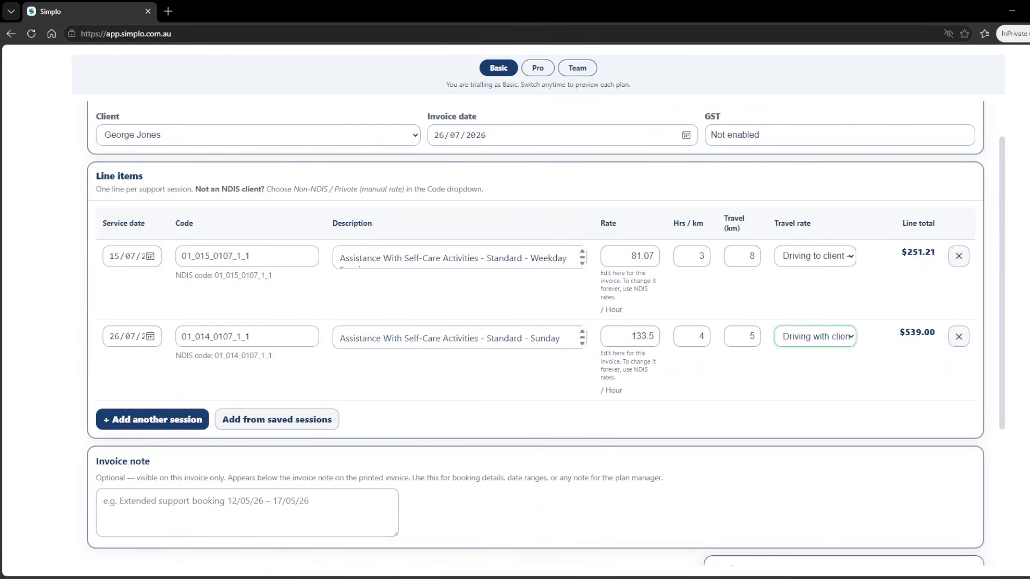
pyautogui.scroll(-4, 515, 321)
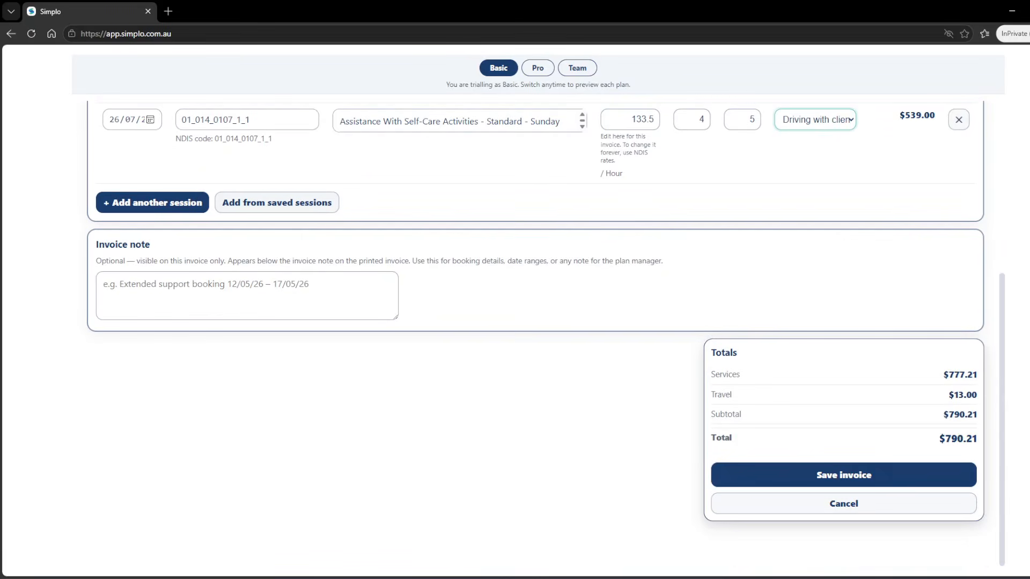
# Step: Save the invoice as INV-1 and check its line items, GST $0.00 and $790.21 total
pyautogui.click(844, 474)
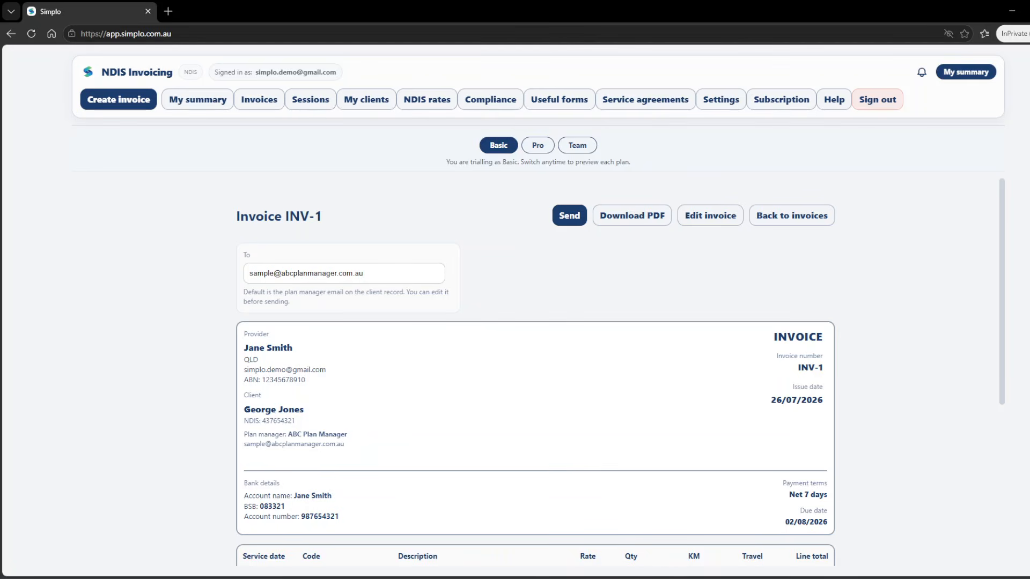
pyautogui.scroll(-3, 535, 370)
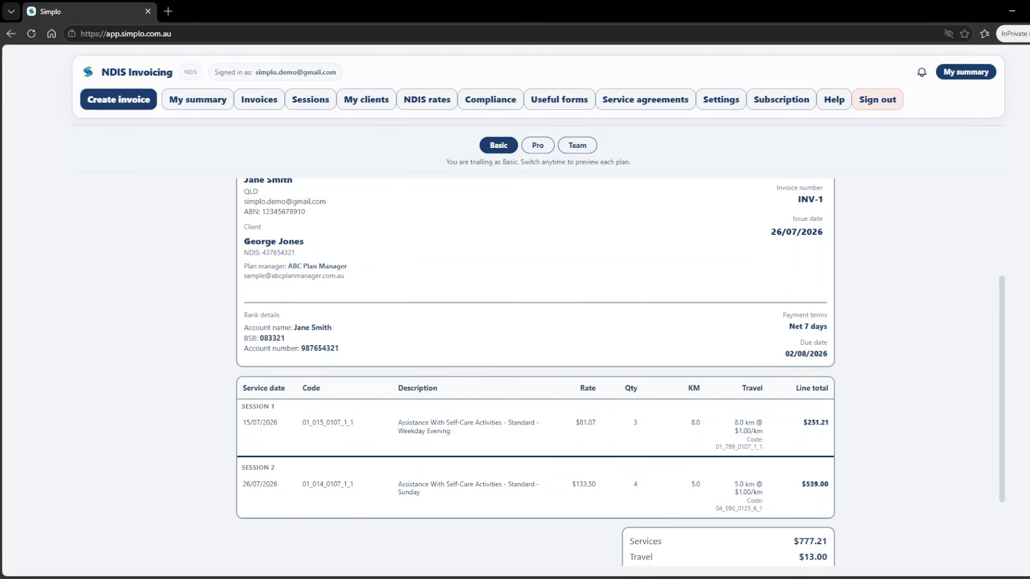
pyautogui.scroll(-1, 535, 370)
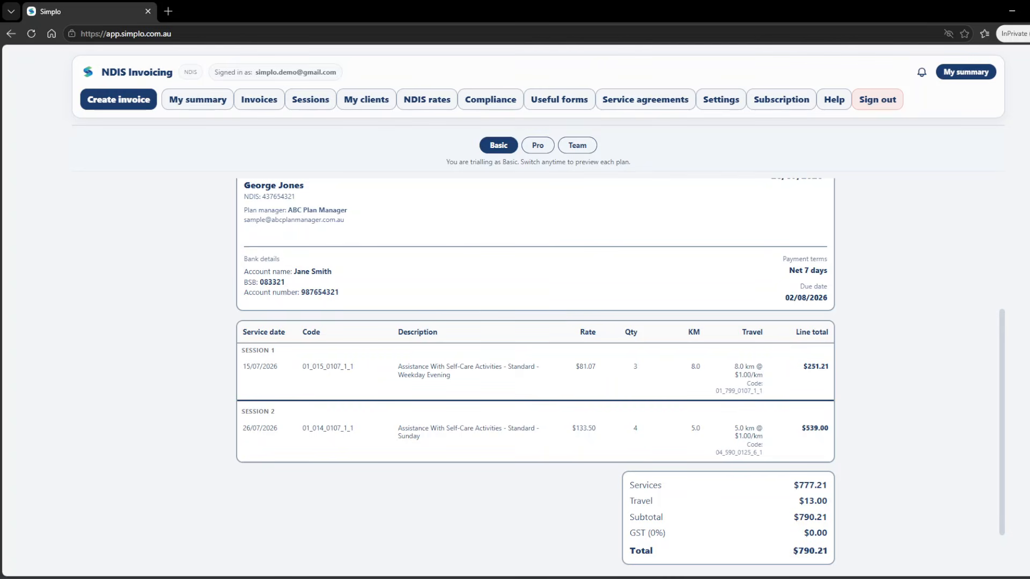
pyautogui.scroll(4, 536, 370)
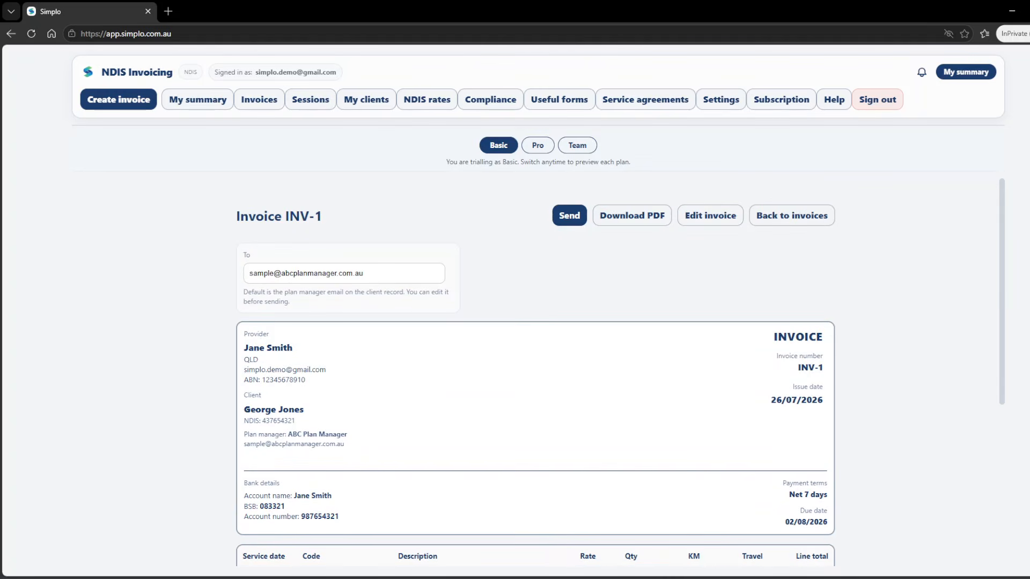
# Step: Email INV-1 with its PDF to the provider's own e-mail address, then open the invoice PDF
pyautogui.moveTo(365, 273); pyautogui.dragTo(248, 274)
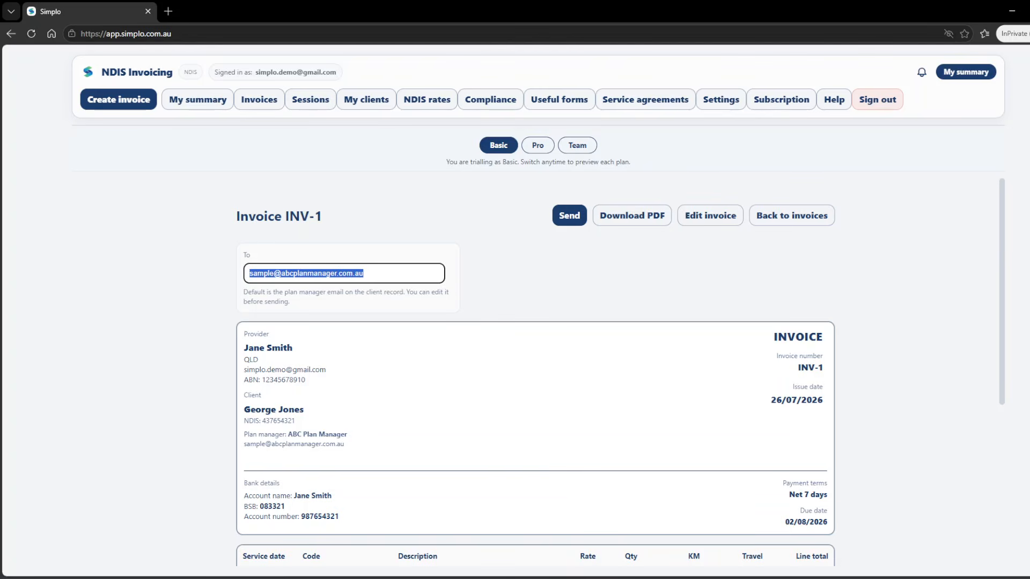
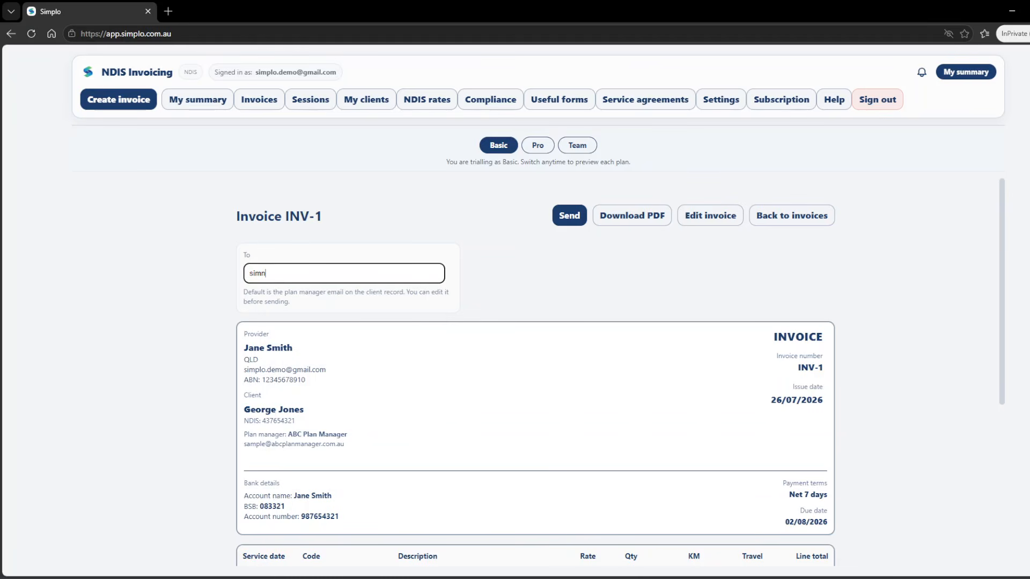
pyautogui.click(536, 274)
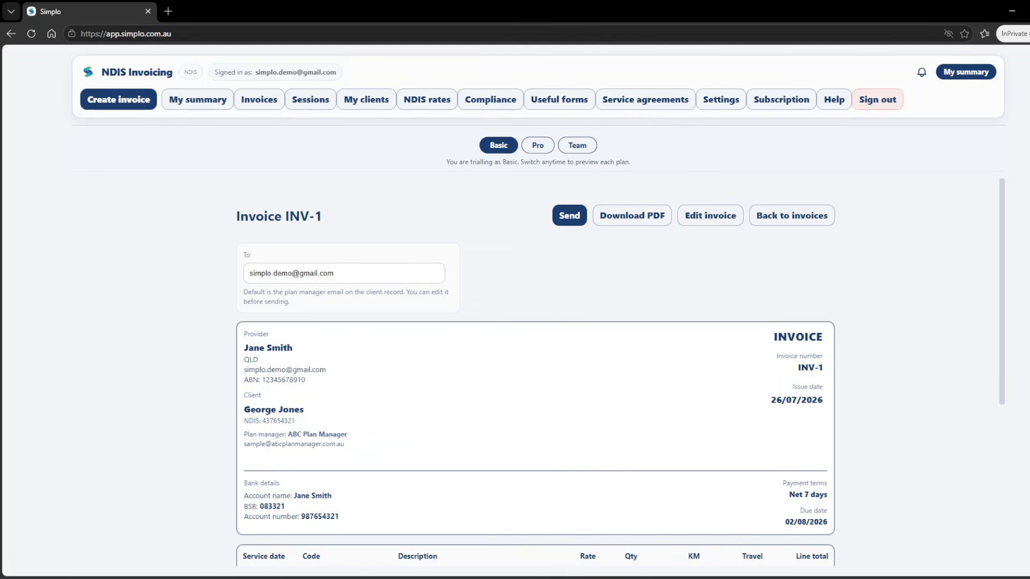
pyautogui.click(569, 215)
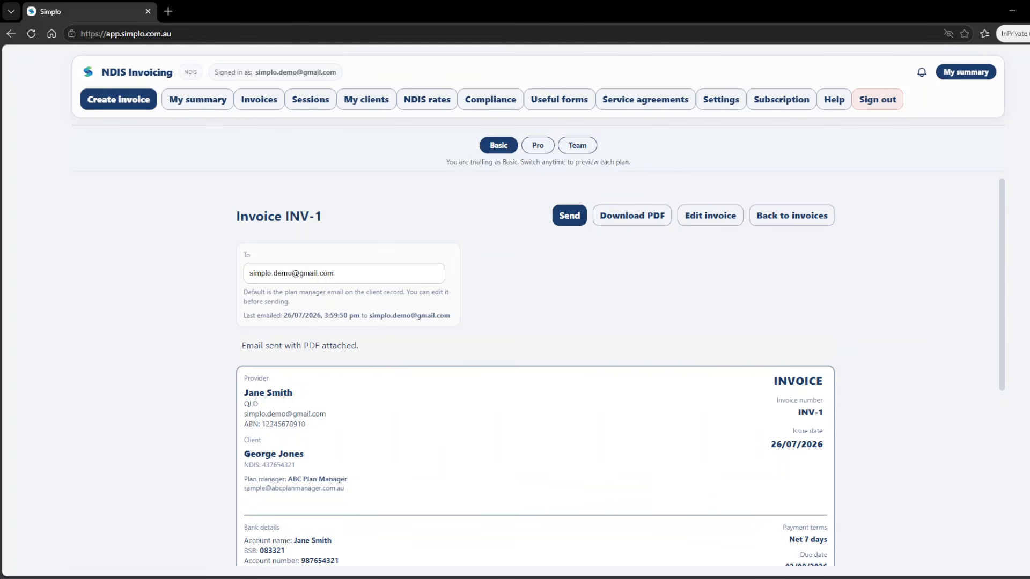
pyautogui.click(631, 215)
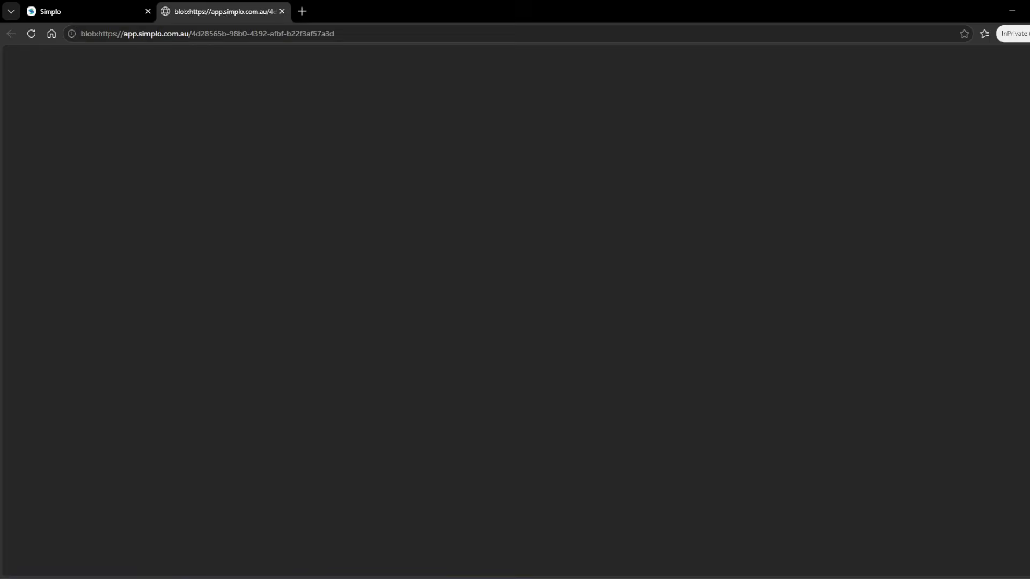